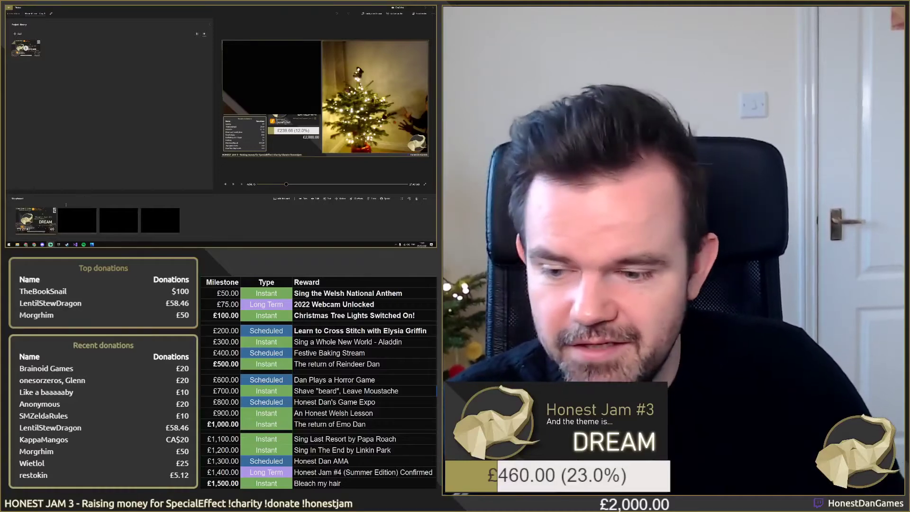
# Add a "Dream" line below "Game Ideas" and begin a dashed list under it
pyautogui.moveTo(27, 245)
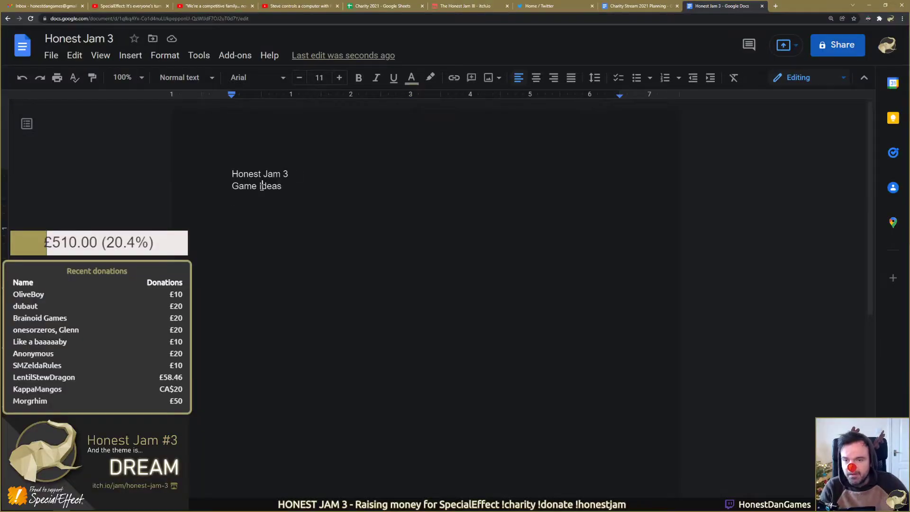
pyautogui.moveTo(231, 173); pyautogui.dragTo(291, 174)
pyautogui.click(282, 199)
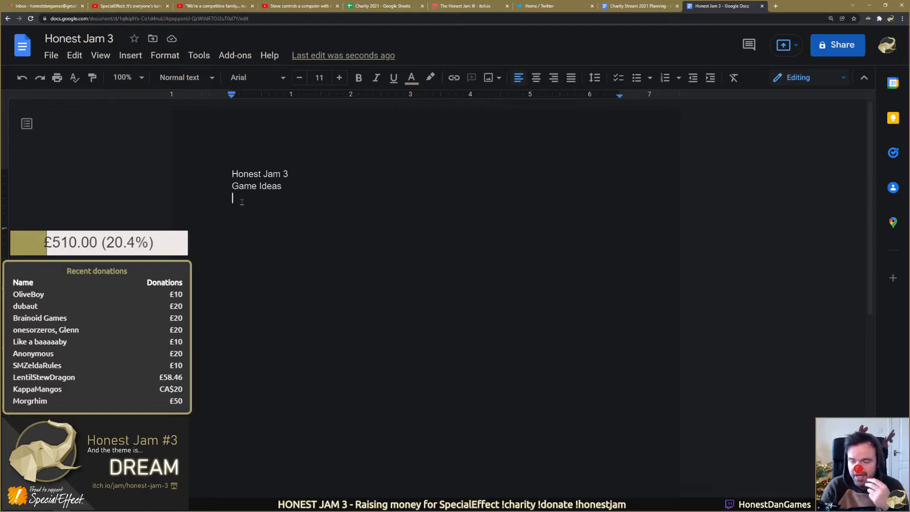
pyautogui.write('Dream')
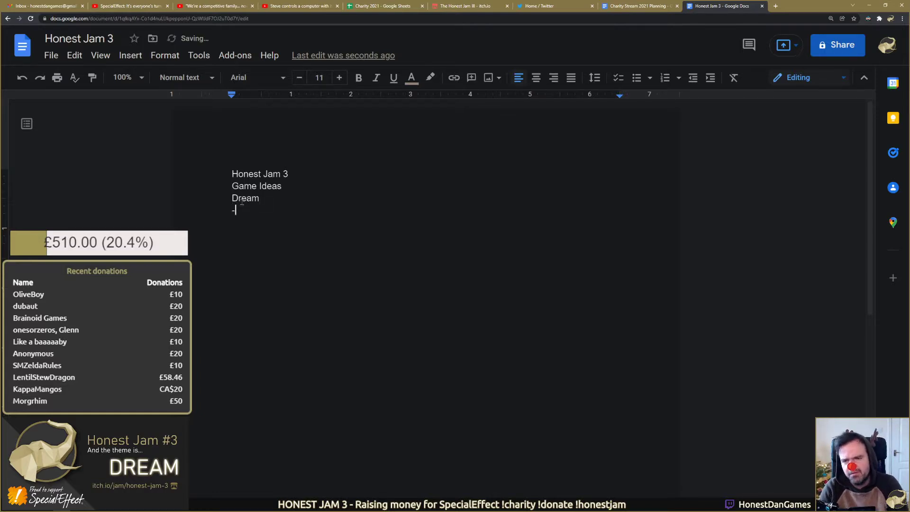
# Apply the Title style to the "Honest Jam 3" line
pyautogui.moveTo(308, 176); pyautogui.dragTo(232, 174)
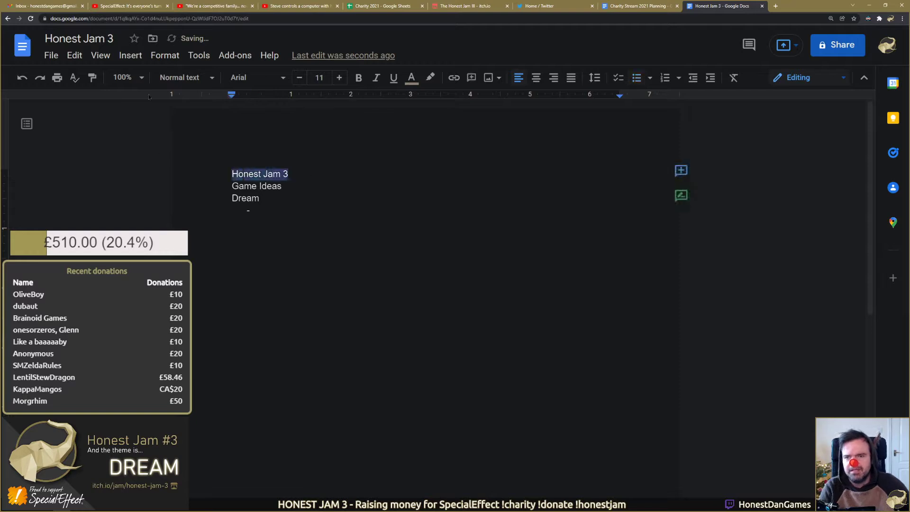
pyautogui.click(185, 78)
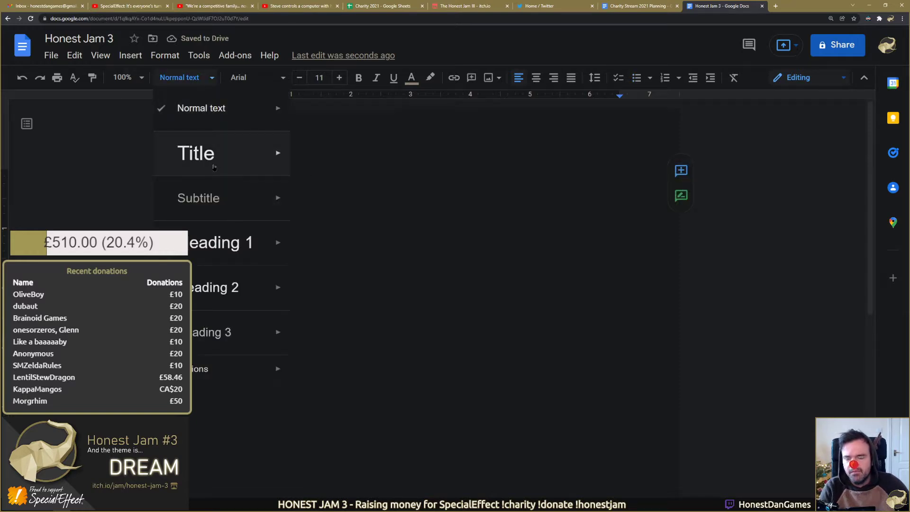
pyautogui.click(215, 167)
# Apply the Heading 1 style to the "Game Ideas" line
pyautogui.moveTo(299, 205); pyautogui.dragTo(198, 152)
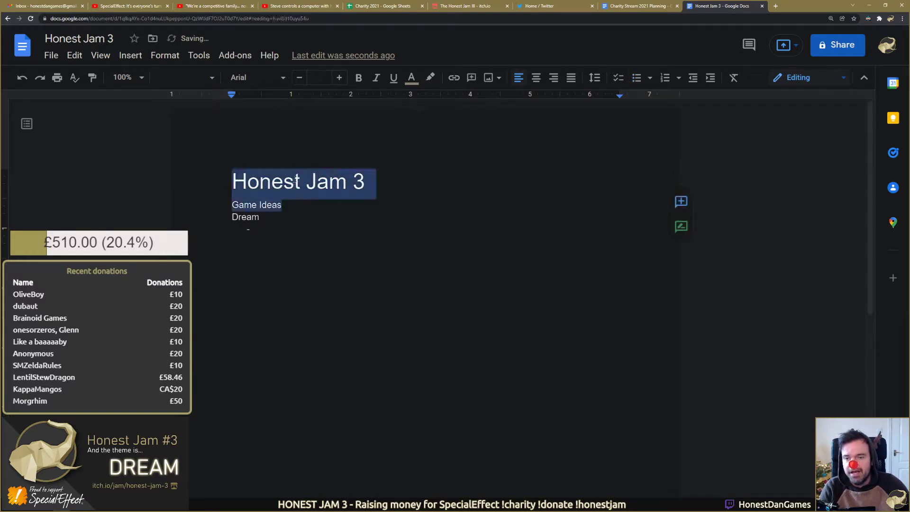
pyautogui.click(296, 180)
pyautogui.moveTo(284, 205); pyautogui.dragTo(216, 195)
pyautogui.click(212, 78)
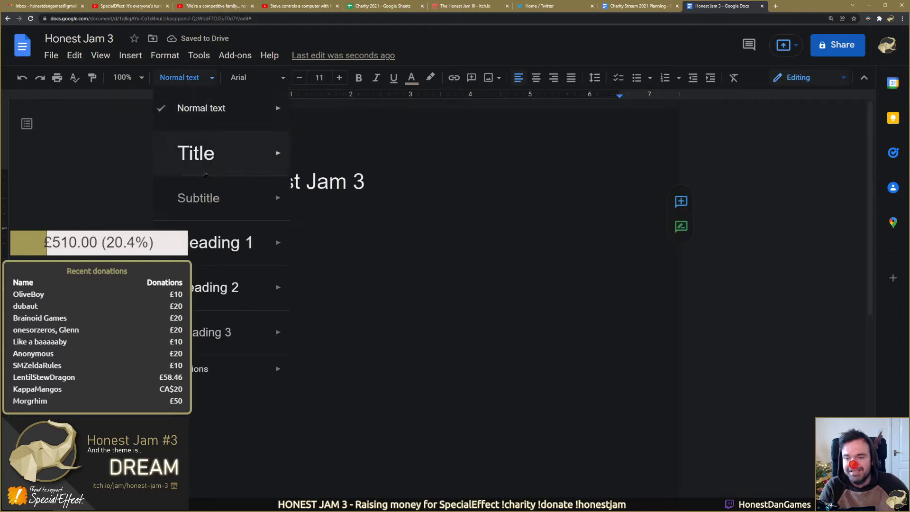
pyautogui.click(282, 243)
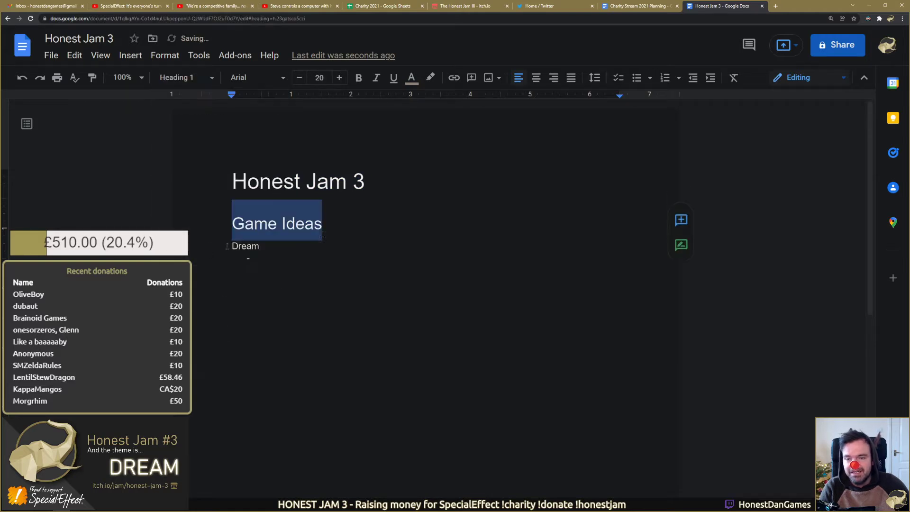
# Write the bullet "Young kids imagination" under Dream, with the nested bullet "You are a hero (RPG), Monsters, Set in space"
pyautogui.click(267, 246)
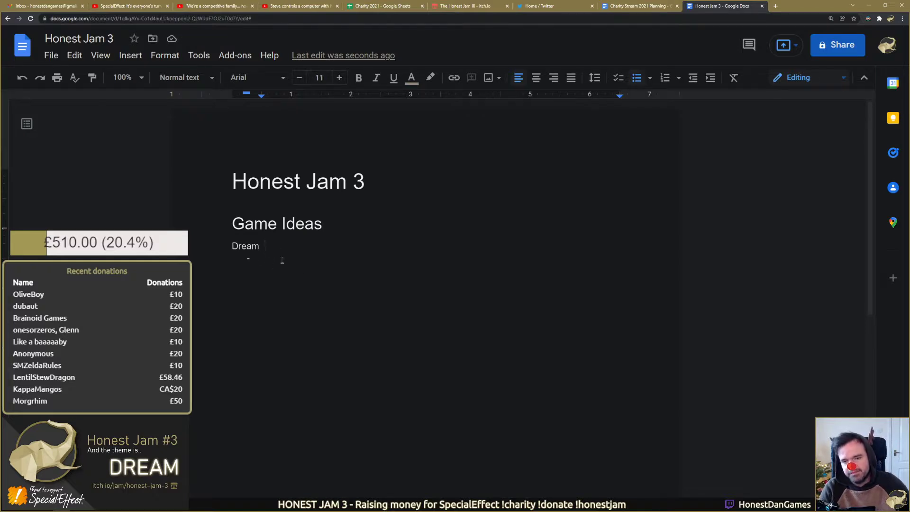
pyautogui.write('0')
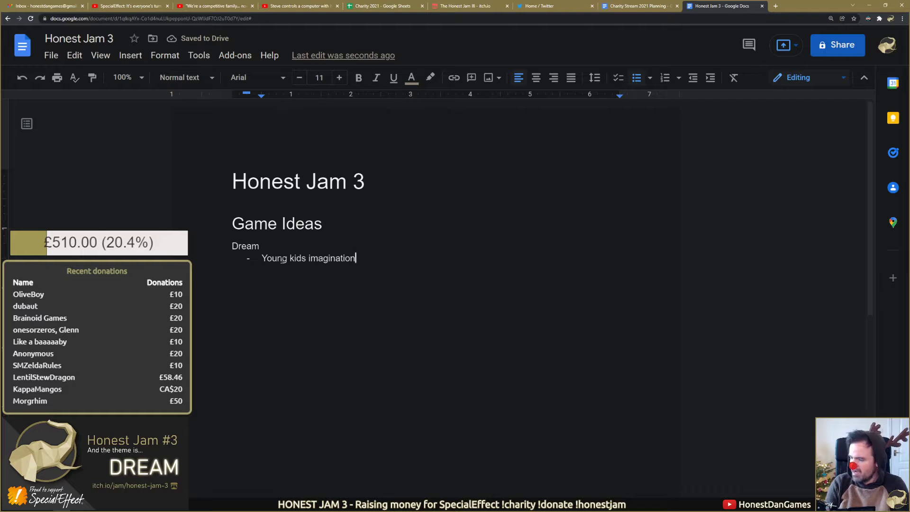
pyautogui.press('Return')
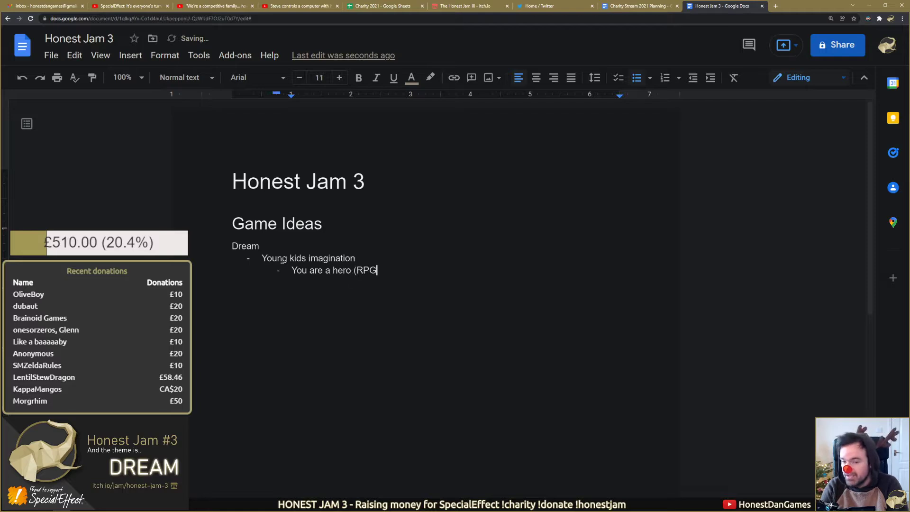
pyautogui.write('), ')
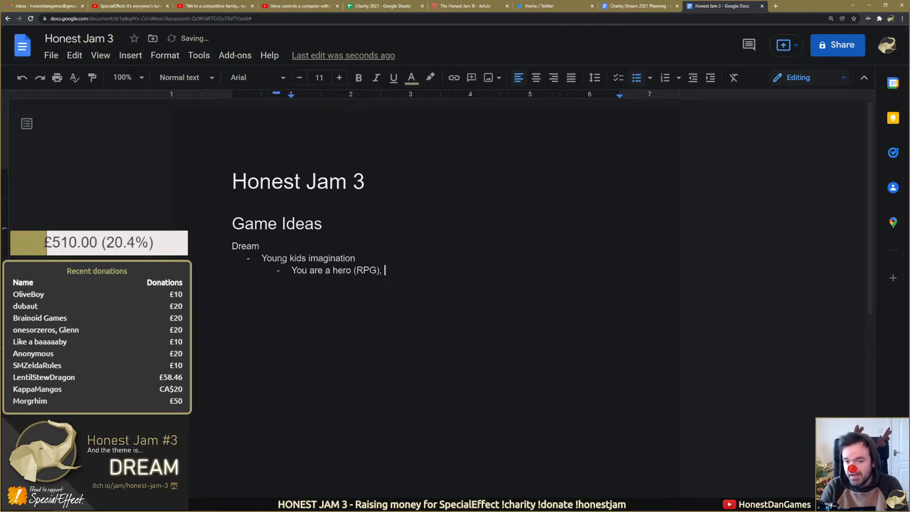
pyautogui.write('Monsters, Set')
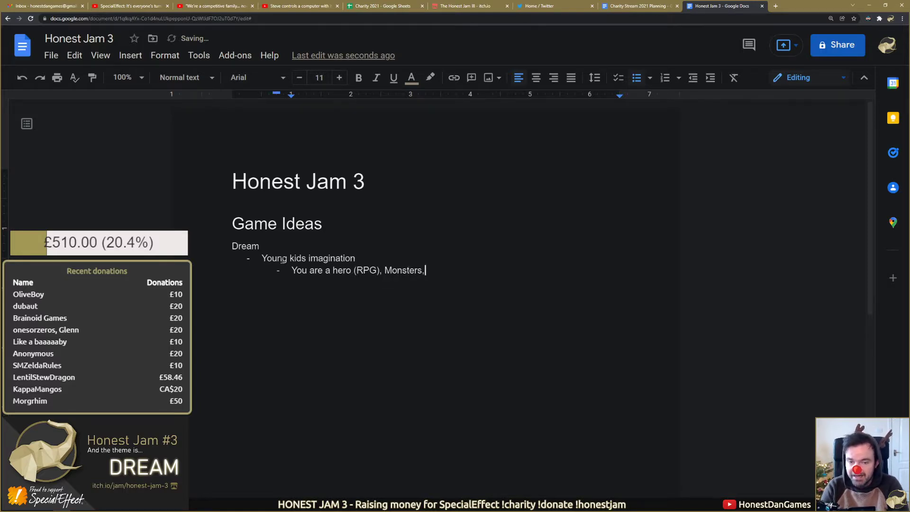
pyautogui.write(' in space')
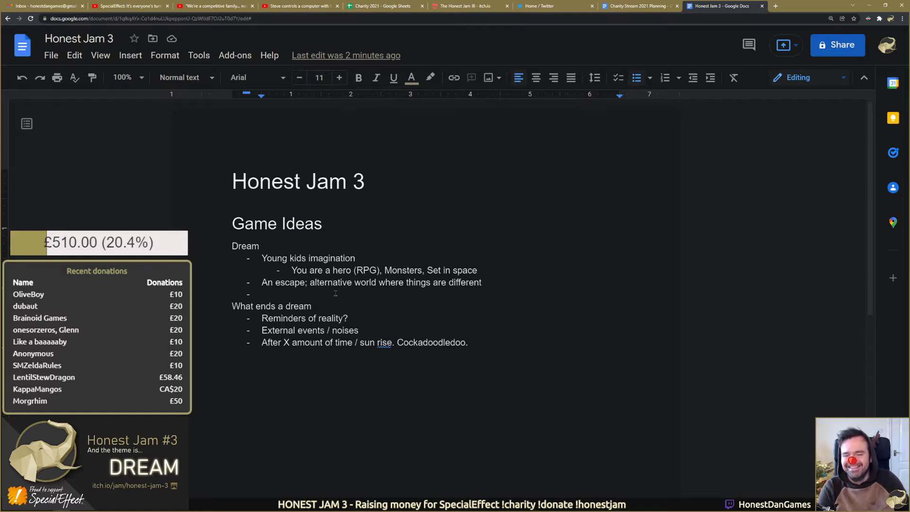
# Fill the empty bullet under Dream with "A place for concerns / worries to manifest" and start a new line
pyautogui.moveTo(275, 291); pyautogui.dragTo(288, 290)
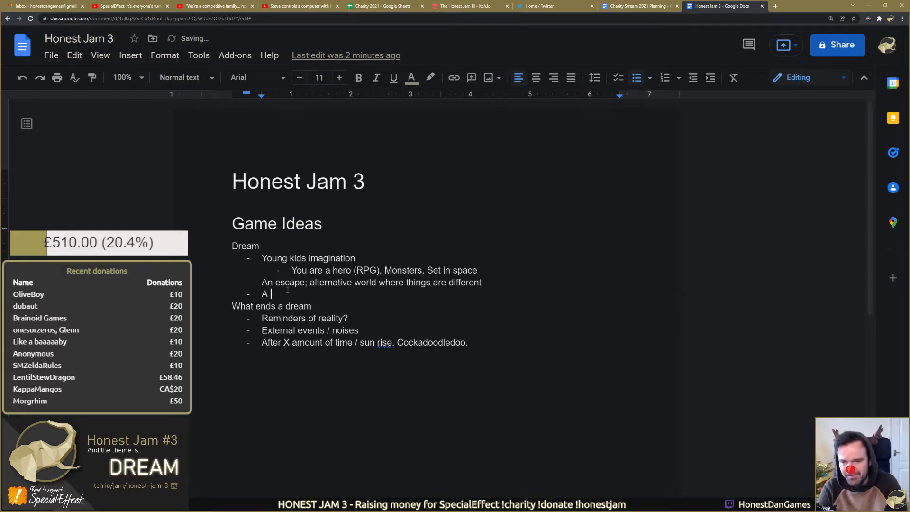
pyautogui.write('A place for concerns')
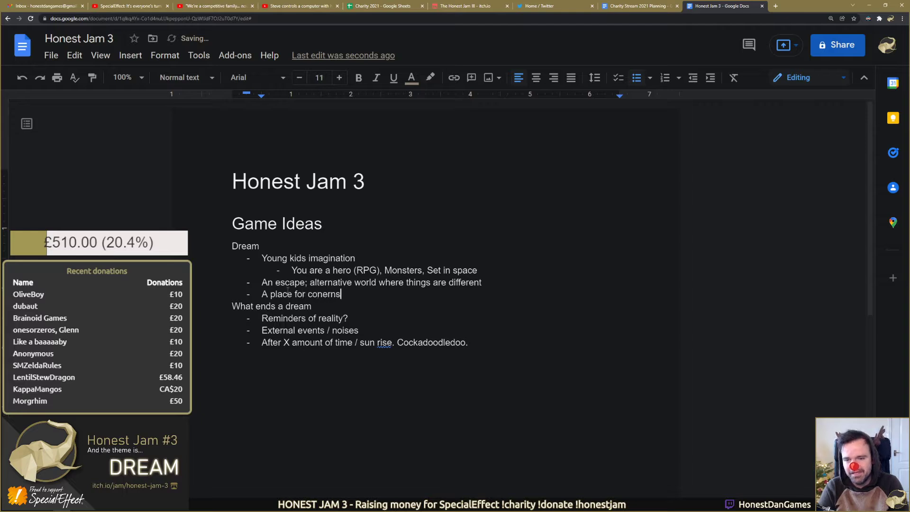
pyautogui.write(' / worries to manifest')
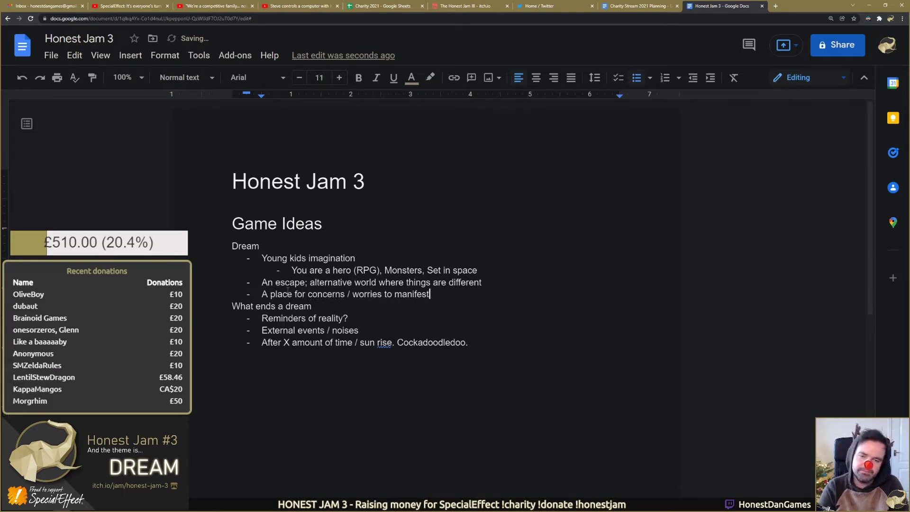
pyautogui.press('Return')
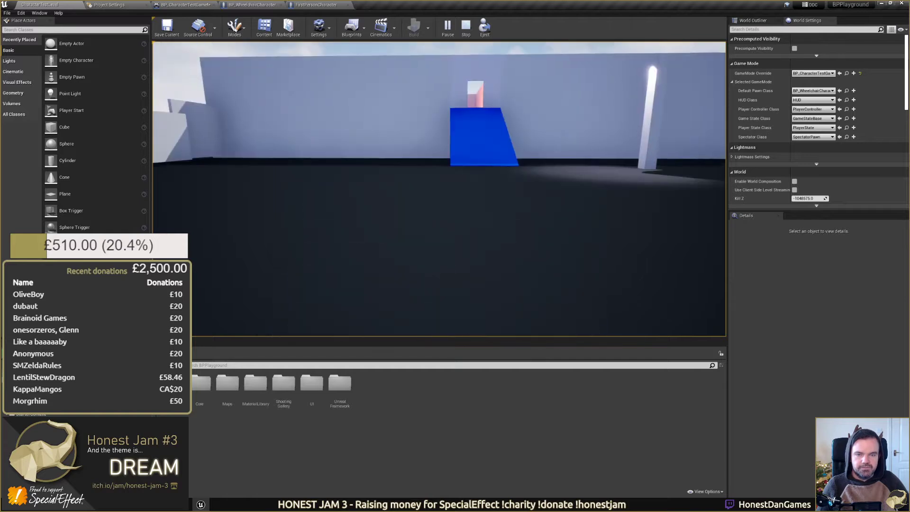
# Test-drive the wheelchair character forward and backward near the blue ramp in the Unreal play session, and end the session
pyautogui.press('w')
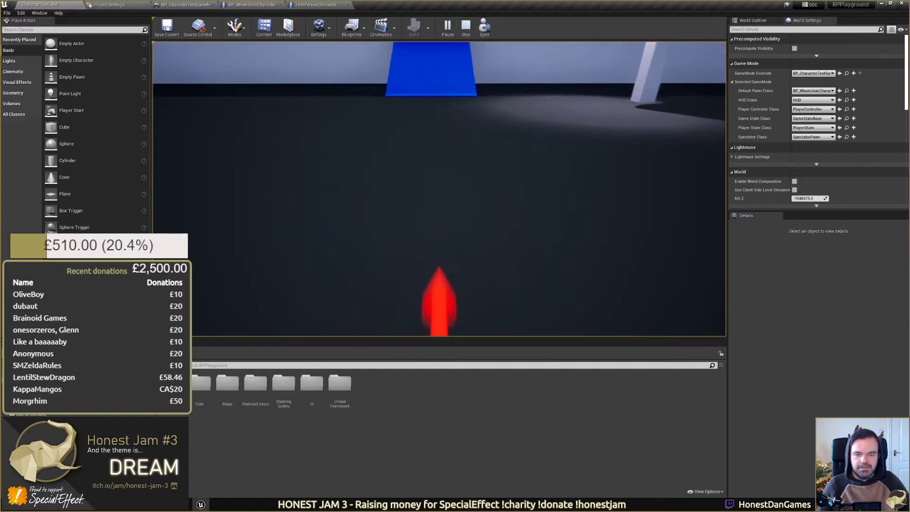
pyautogui.press('w')
pyautogui.press('s')
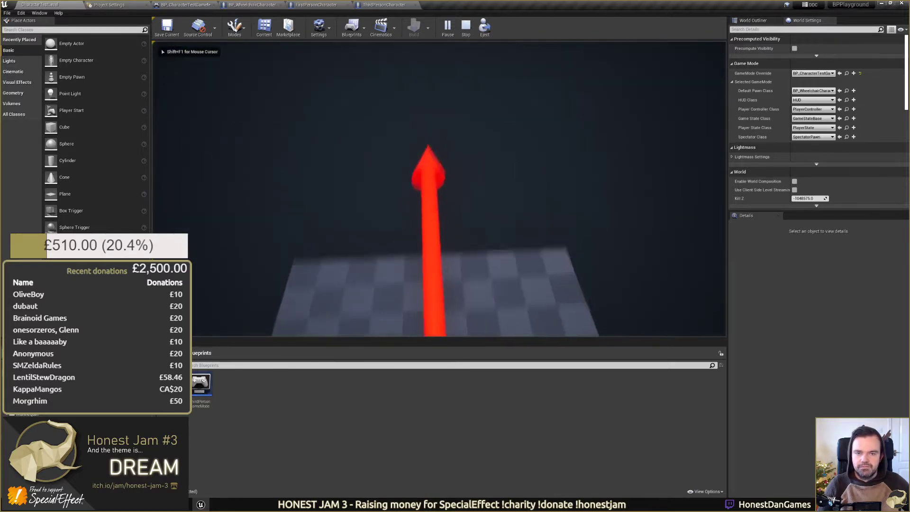
pyautogui.press('w')
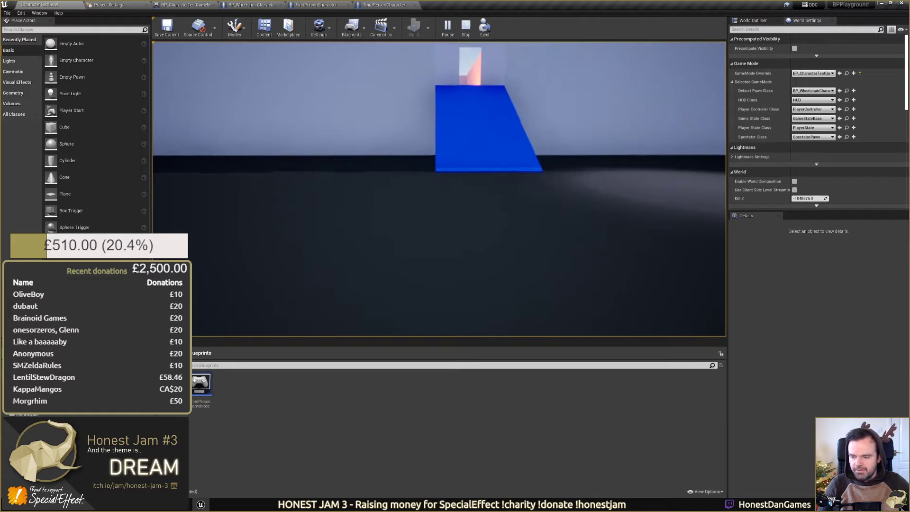
pyautogui.press('Escape')
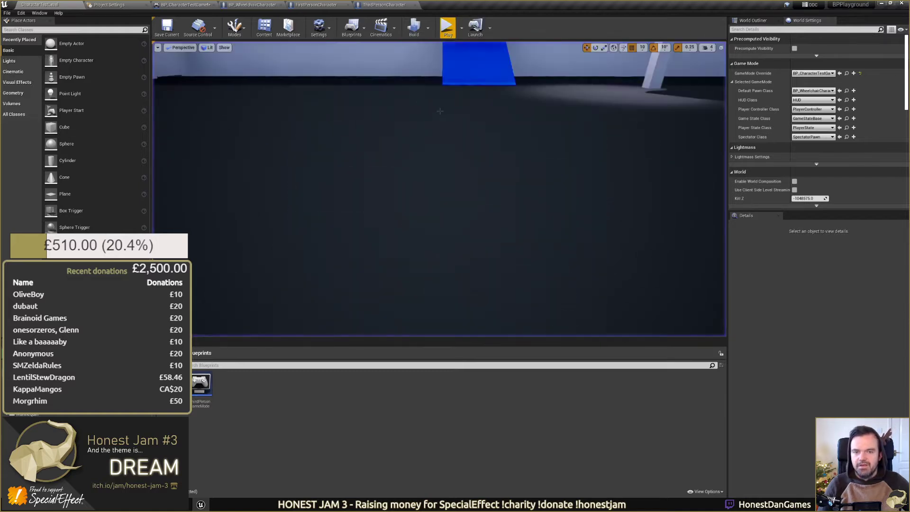
pyautogui.moveTo(440, 189); pyautogui.dragTo(455, 238, button='right')
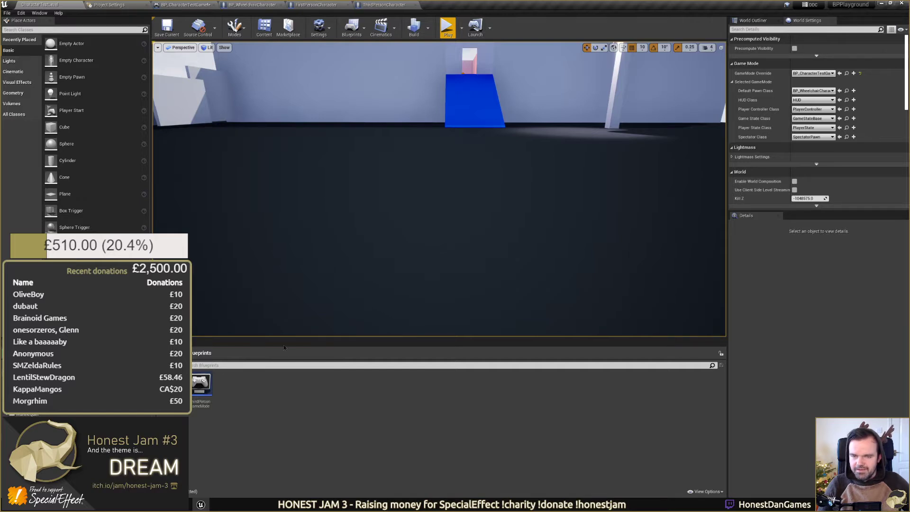
# Search the system for "blender" and launch it to work on the character mesh
pyautogui.press('super')
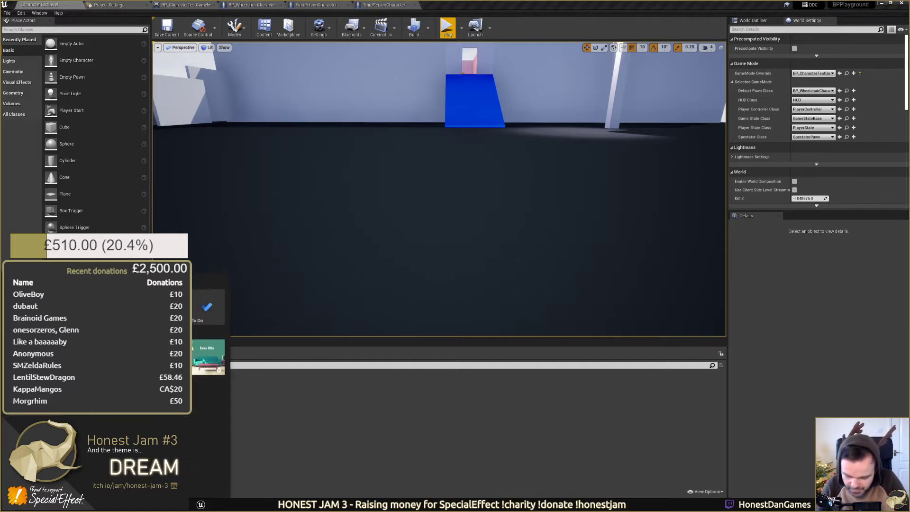
pyautogui.write('blender')
pyautogui.press('Return')
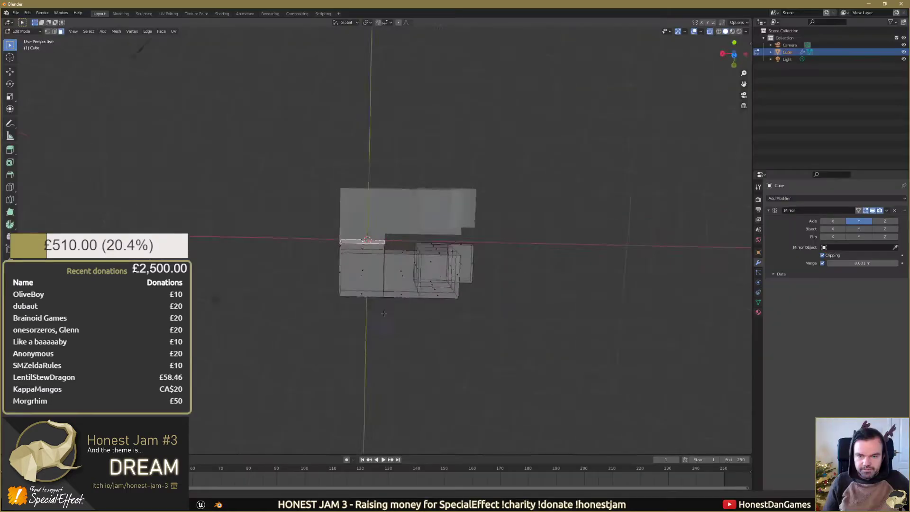
# In edge select mode, select the edges around the thigh where it meets the hip block, plus the adjoining inner hip edge
pyautogui.moveTo(474, 284); pyautogui.dragTo(346, 222, button='middle')
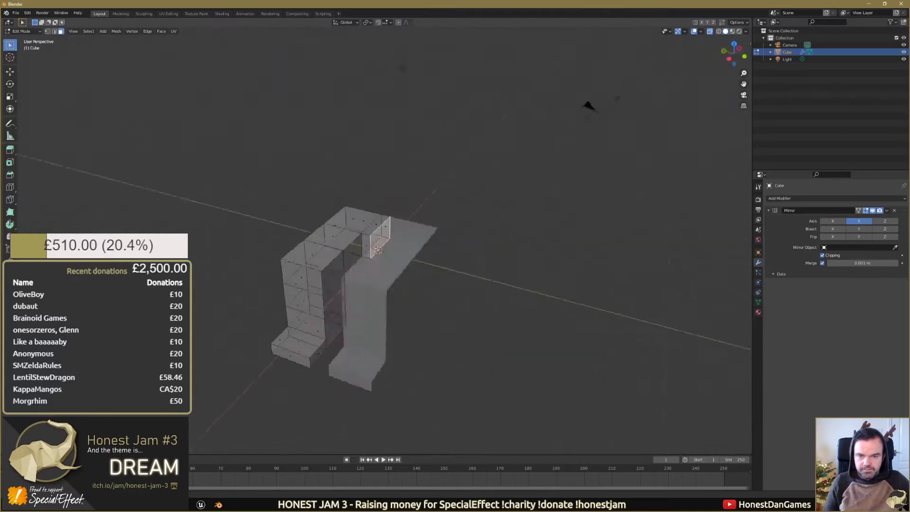
pyautogui.moveTo(284, 260); pyautogui.dragTo(371, 224, button='middle')
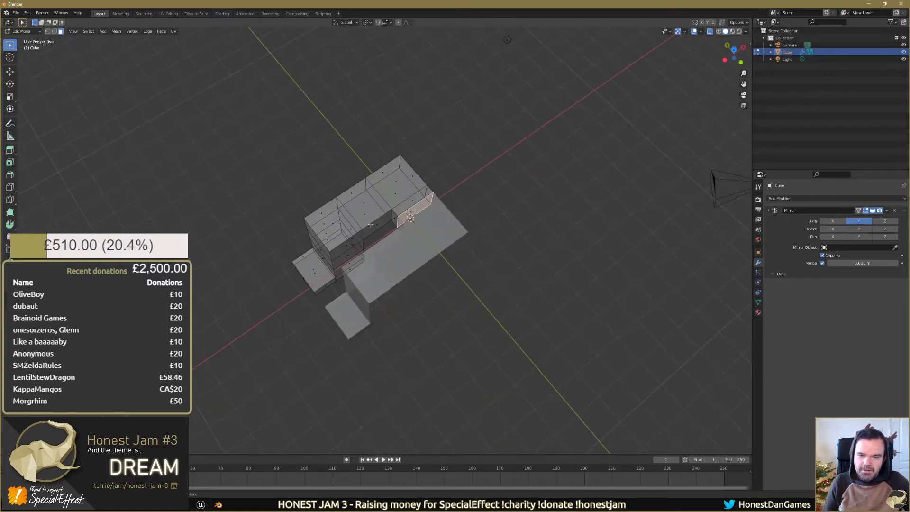
pyautogui.keyDown('alt'); pyautogui.click(355, 187); pyautogui.keyUp('alt')
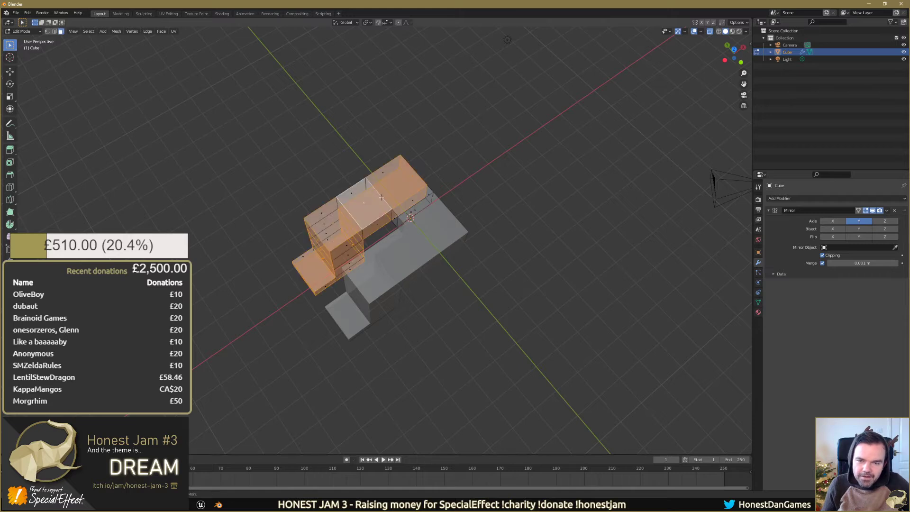
pyautogui.press('2')
pyautogui.click(400, 215)
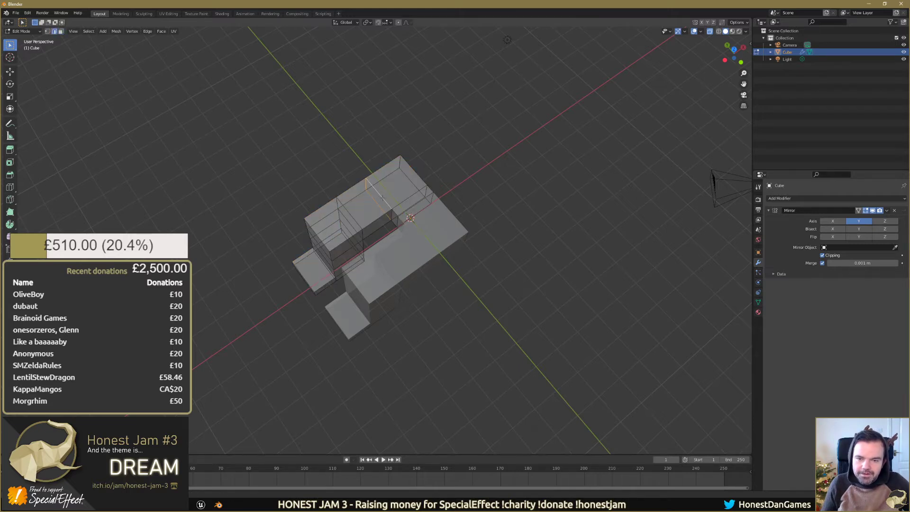
pyautogui.moveTo(401, 214); pyautogui.dragTo(434, 191, button='middle')
pyautogui.scroll(5, 427, 195)
pyautogui.moveTo(348, 214)
pyautogui.mouseDown(button='middle')
pyautogui.moveTo(375, 207)
pyautogui.moveTo(363, 210)
pyautogui.mouseUp(button='middle')
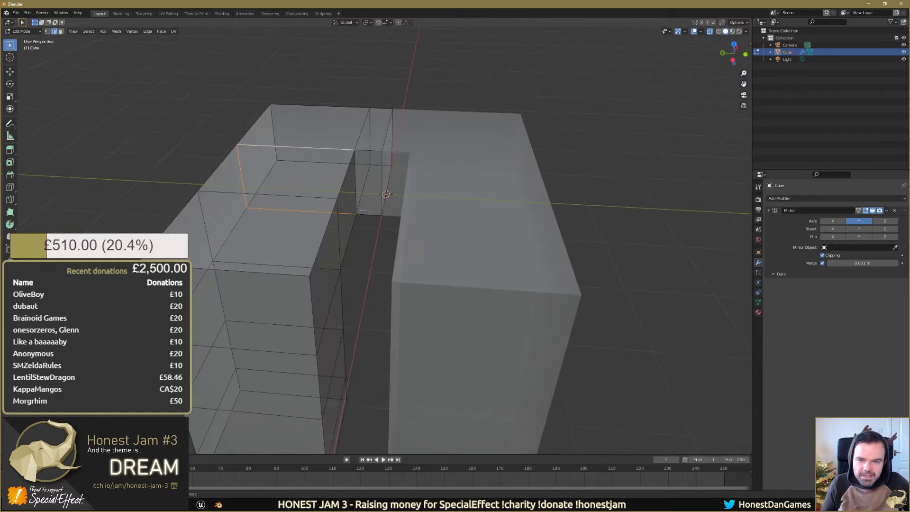
pyautogui.keyDown('shift'); pyautogui.click(355, 179); pyautogui.keyUp('shift')
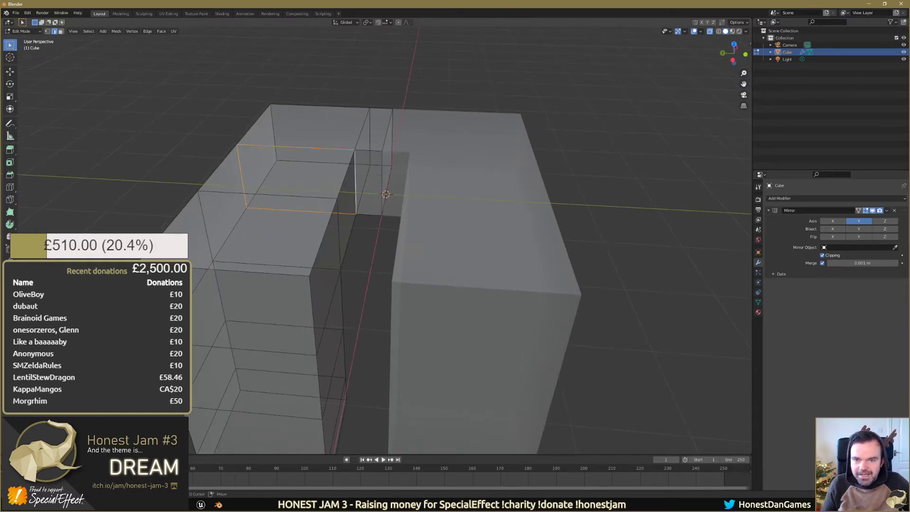
pyautogui.keyDown('shift'); pyautogui.click(370, 151); pyautogui.keyUp('shift')
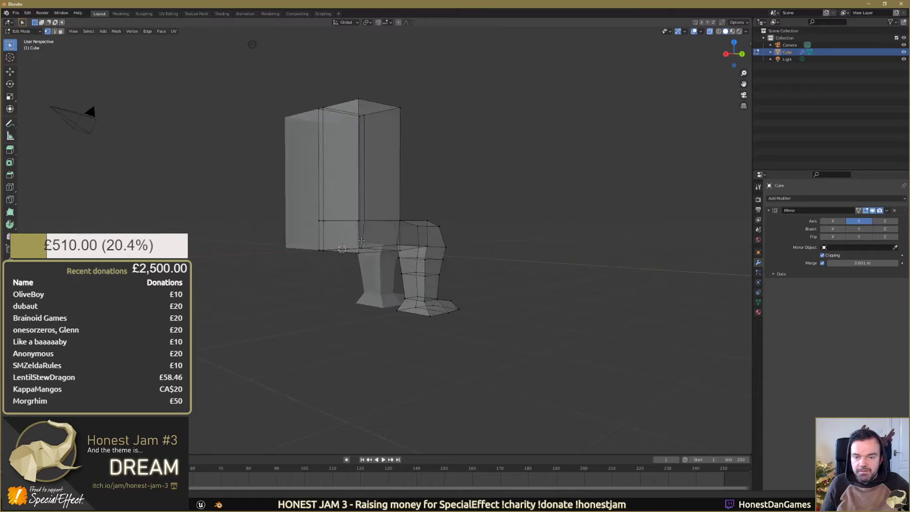
# Select the hip block's lower rear corner vertices and move them along global Z by about 0.08 m
pyautogui.moveTo(375, 256); pyautogui.dragTo(331, 239, button='middle')
pyautogui.moveTo(294, 242); pyautogui.dragTo(315, 255)
pyautogui.moveTo(314, 256); pyautogui.dragTo(325, 260, button='middle')
pyautogui.press('KP_3')
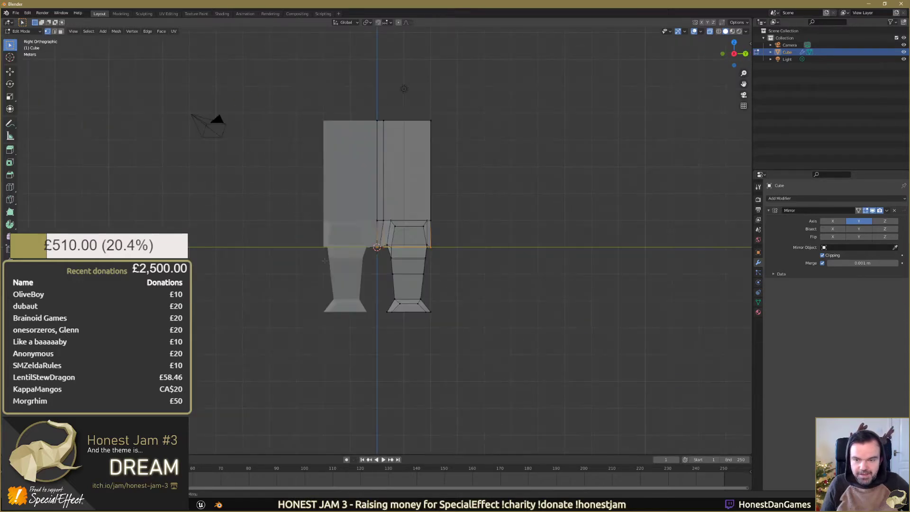
pyautogui.press('KP_1')
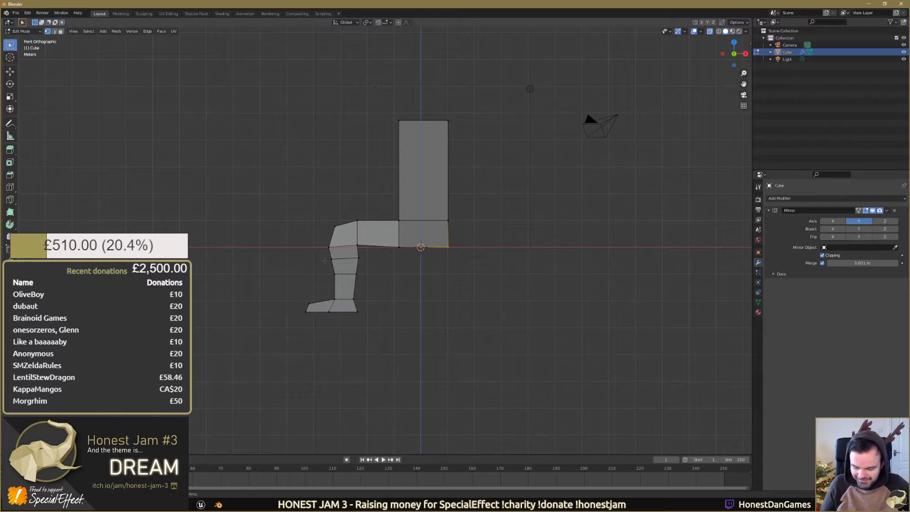
pyautogui.press('g')
pyautogui.press('z')
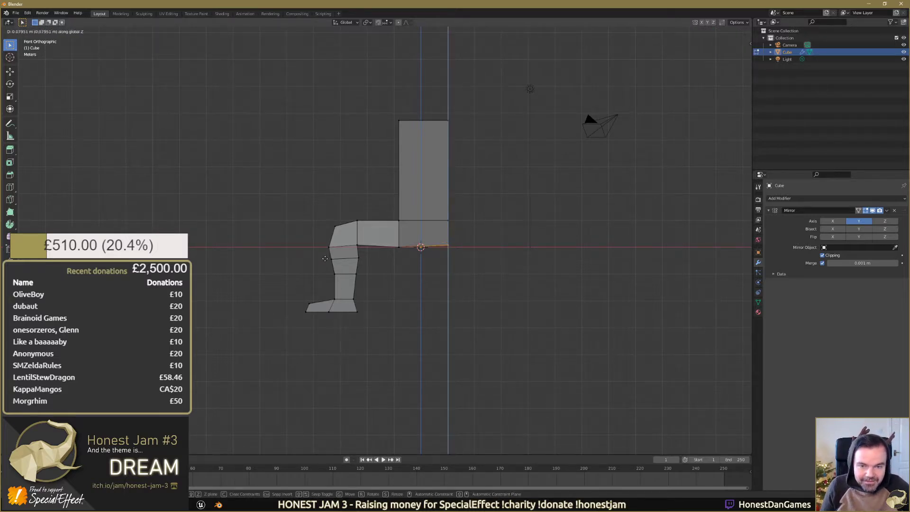
pyautogui.click(325, 259)
pyautogui.moveTo(328, 258); pyautogui.dragTo(328, 234, button='middle')
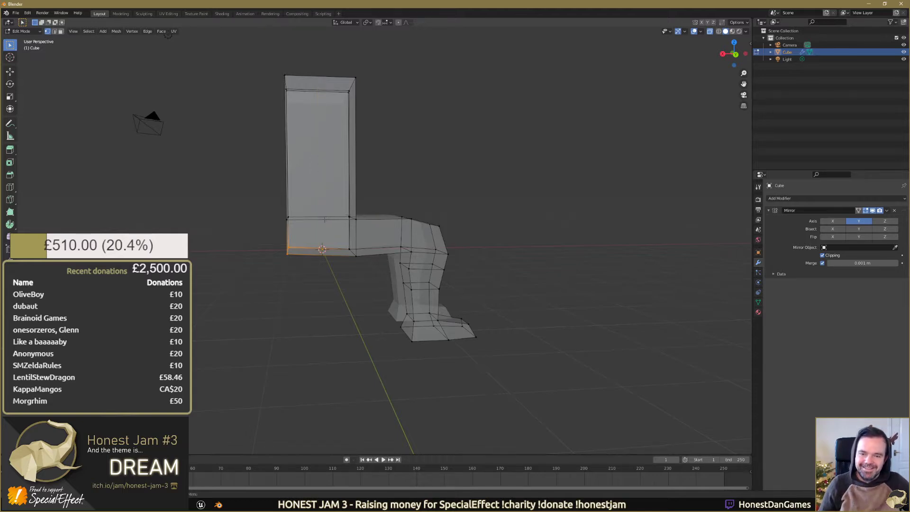
pyautogui.moveTo(311, 211); pyautogui.dragTo(223, 222, button='middle')
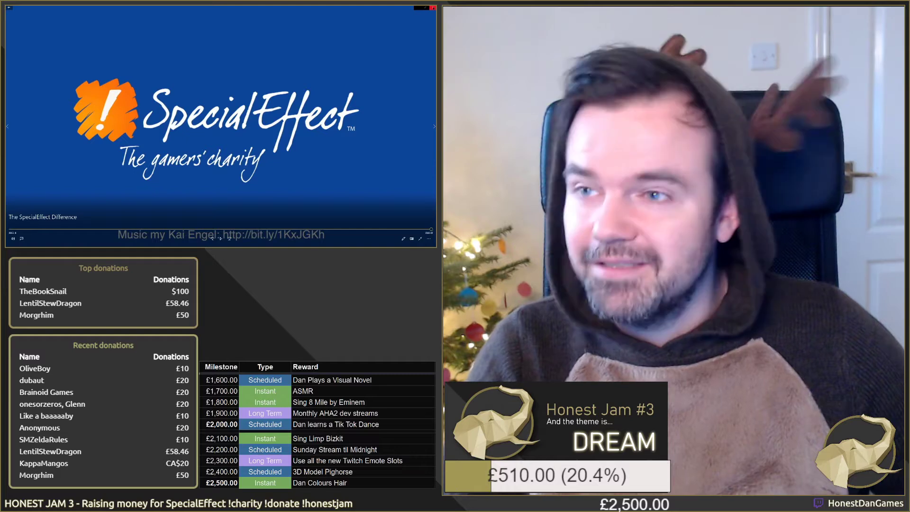
# Close the SpecialEffect video and examine the seated character mesh in the Unreal viewport and from several angles in Blender
pyautogui.click(433, 8)
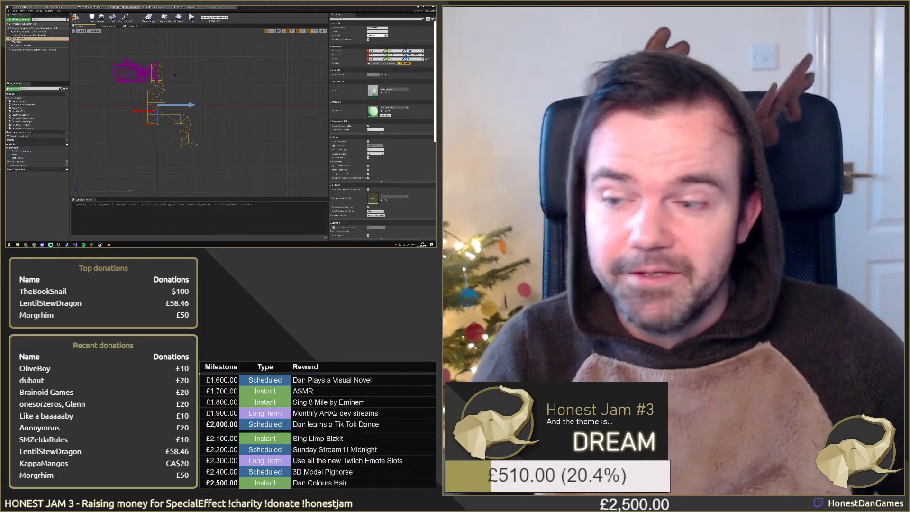
pyautogui.moveTo(193, 75); pyautogui.dragTo(186, 85, button='right')
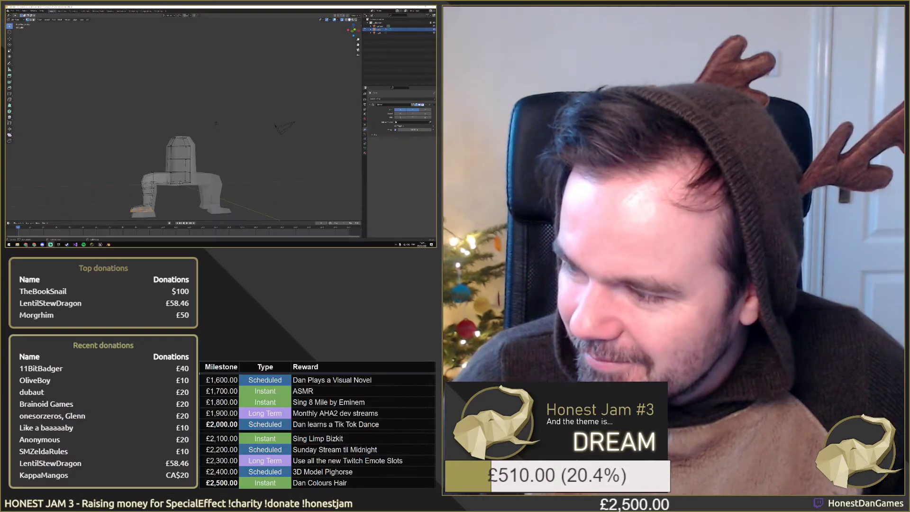
pyautogui.moveTo(165, 142); pyautogui.dragTo(237, 133, button='middle')
pyautogui.moveTo(95, 133); pyautogui.dragTo(251, 165, button='middle')
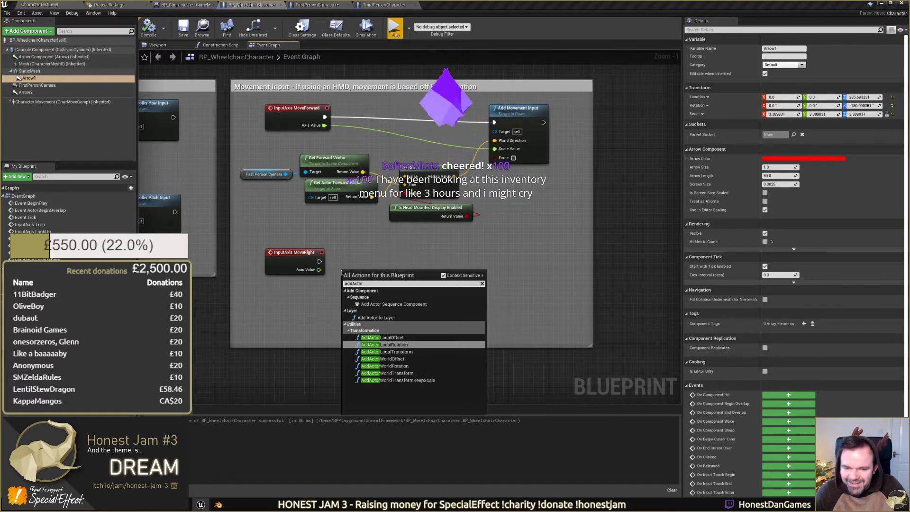
# From the addActor search results, add an AddActorWorldRotation node beside InputAxis MoveRight in the BP_WheelchairCharacter event graph
pyautogui.press('Down')
pyautogui.press('Down')
pyautogui.press('Down')
pyautogui.press('Up')
pyautogui.press('Up')
pyautogui.press('Down')
pyautogui.press('Down')
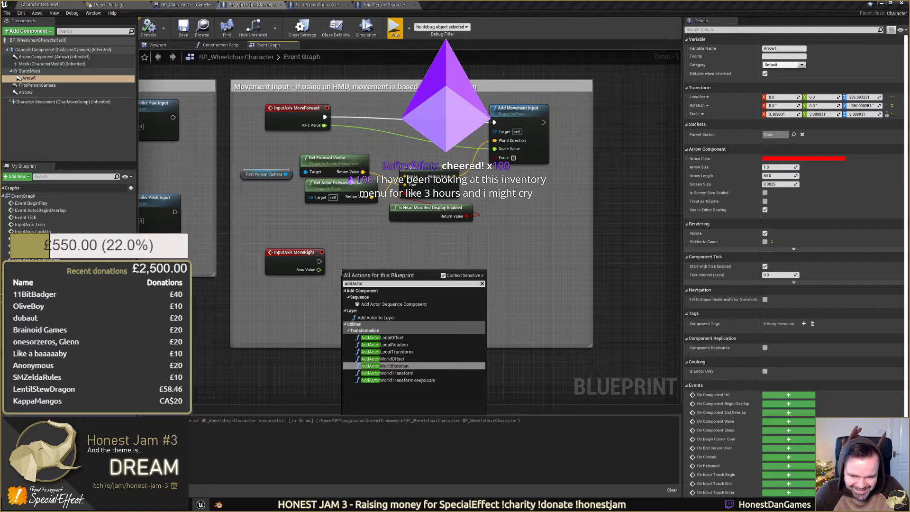
pyautogui.press('Up')
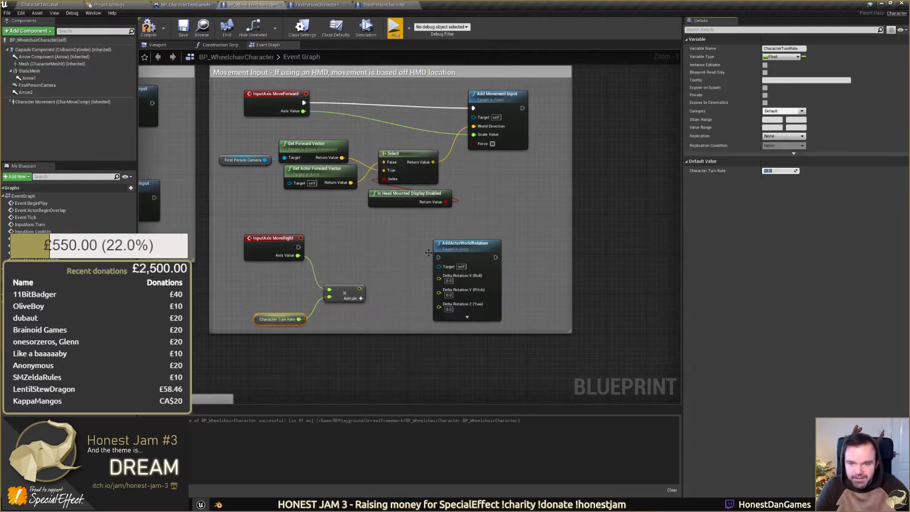
# Wire the multiply result to Delta Rotation Z (Yaw) and MoveRight's execution to AddActorWorldRotation, align the node, and save the blueprint
pyautogui.moveTo(359, 288); pyautogui.dragTo(439, 307)
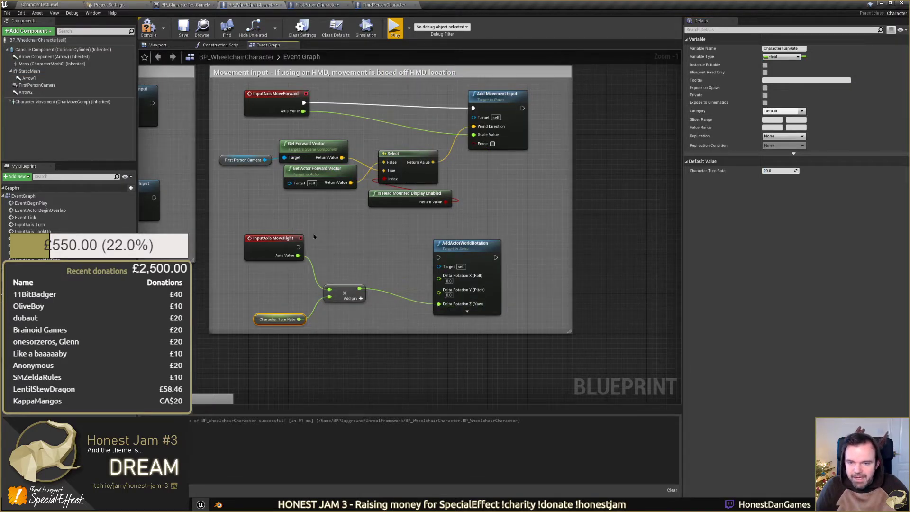
pyautogui.moveTo(298, 247); pyautogui.dragTo(351, 254)
pyautogui.moveTo(443, 260); pyautogui.dragTo(448, 241)
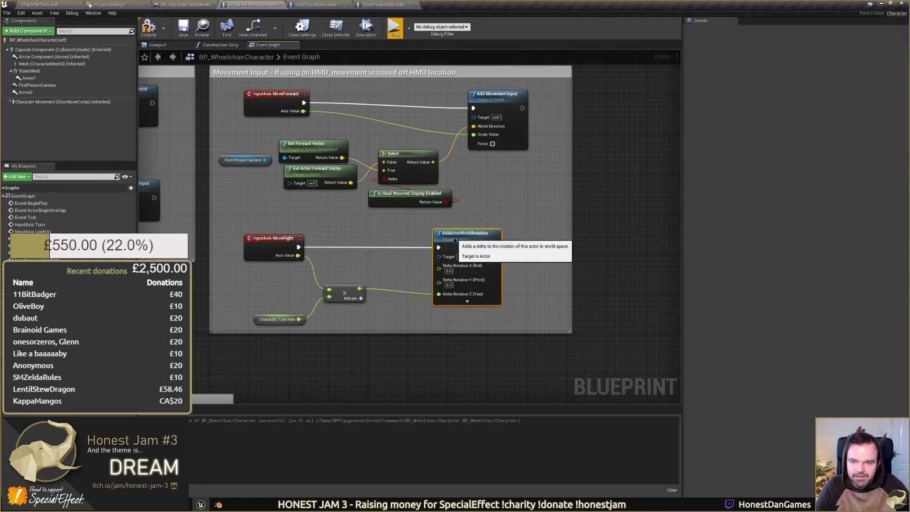
pyautogui.click(185, 29)
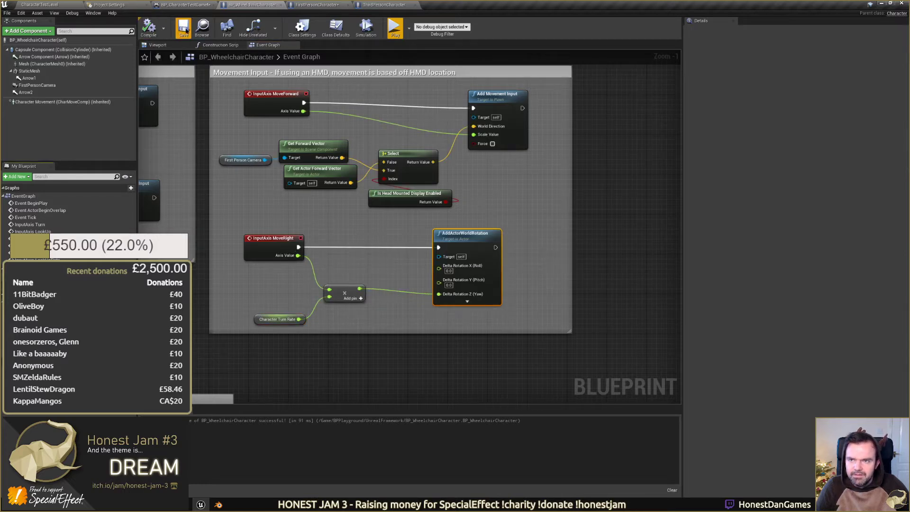
# Play the character test level and try out the wheelchair character's new turning
pyautogui.click(28, 5)
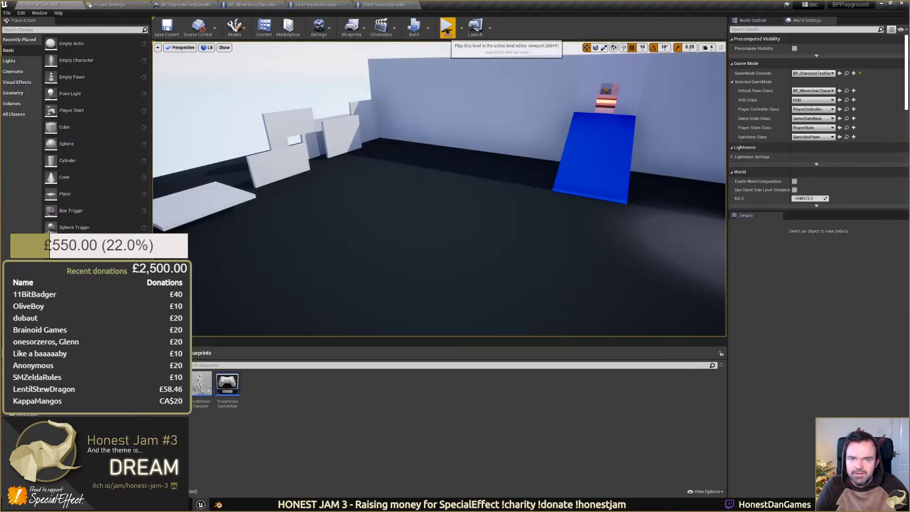
pyautogui.click(447, 32)
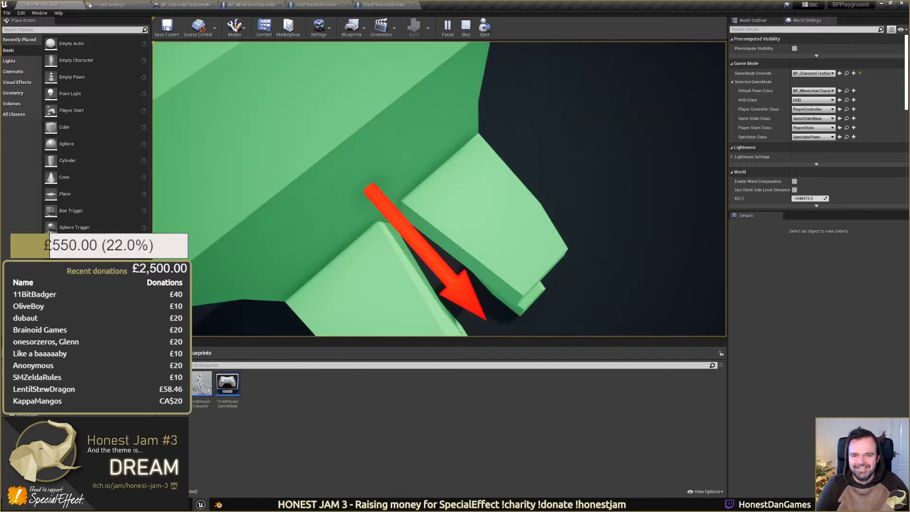
pyautogui.hotkey('alt', 'Tab')
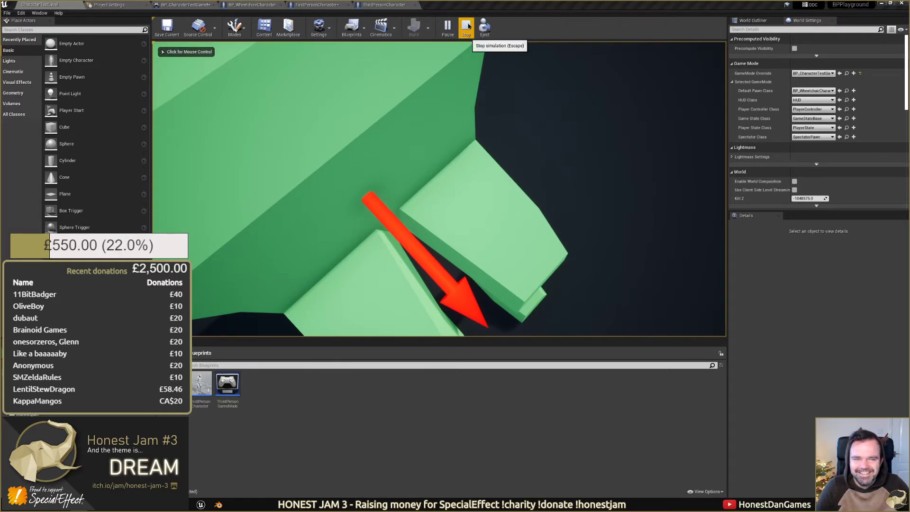
pyautogui.click(360, 143)
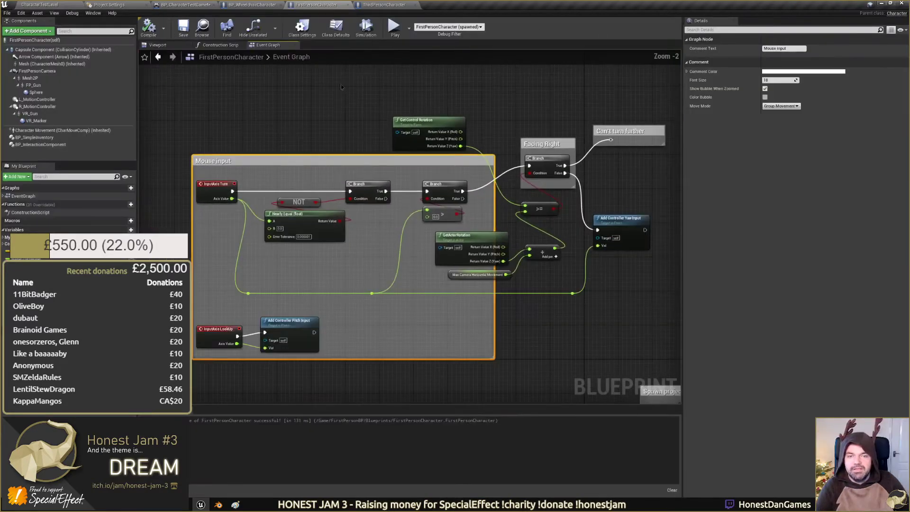
# Return to the character test level and run three short play sessions, ending each one
pyautogui.scroll(-1, 340, 84)
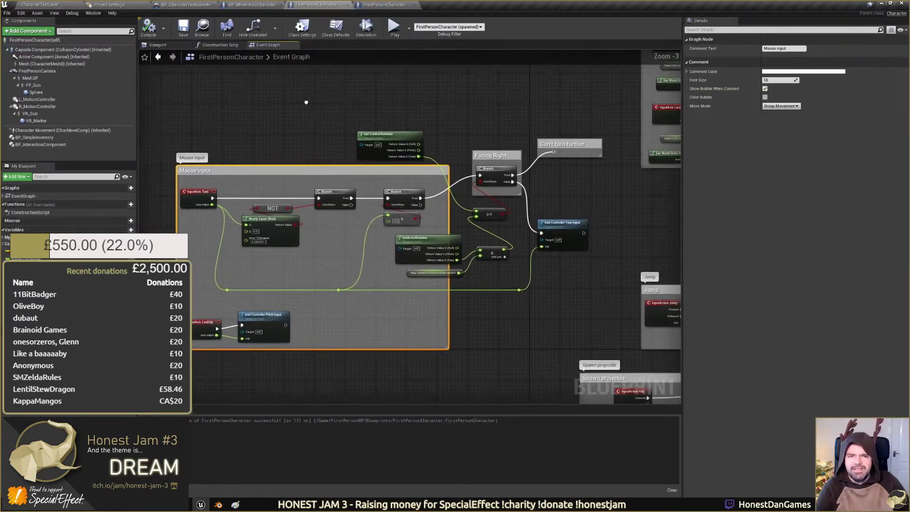
pyautogui.click(70, 4)
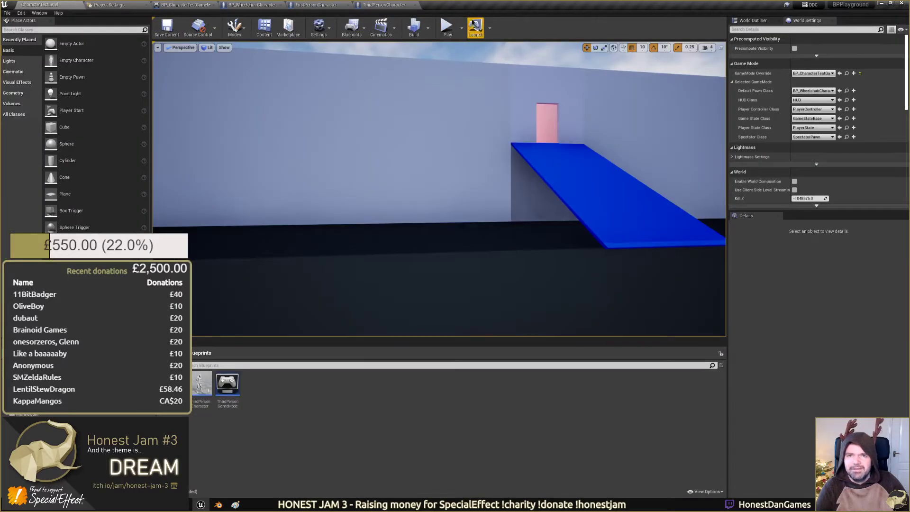
pyautogui.click(447, 26)
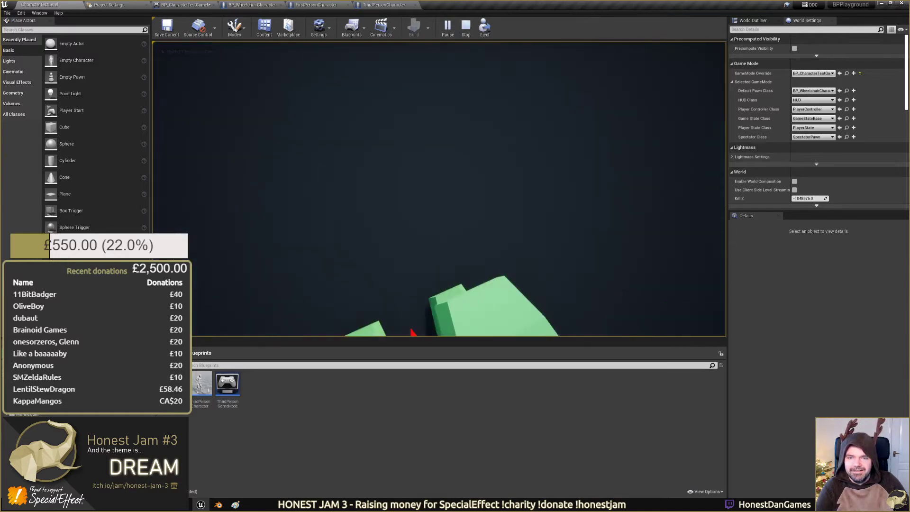
pyautogui.press('Escape')
pyautogui.click(448, 27)
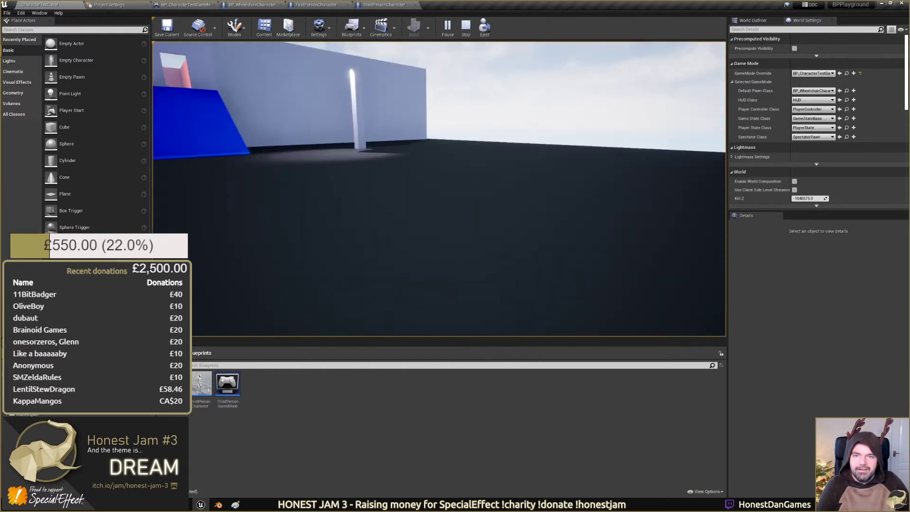
pyautogui.press('Escape')
pyautogui.click(448, 28)
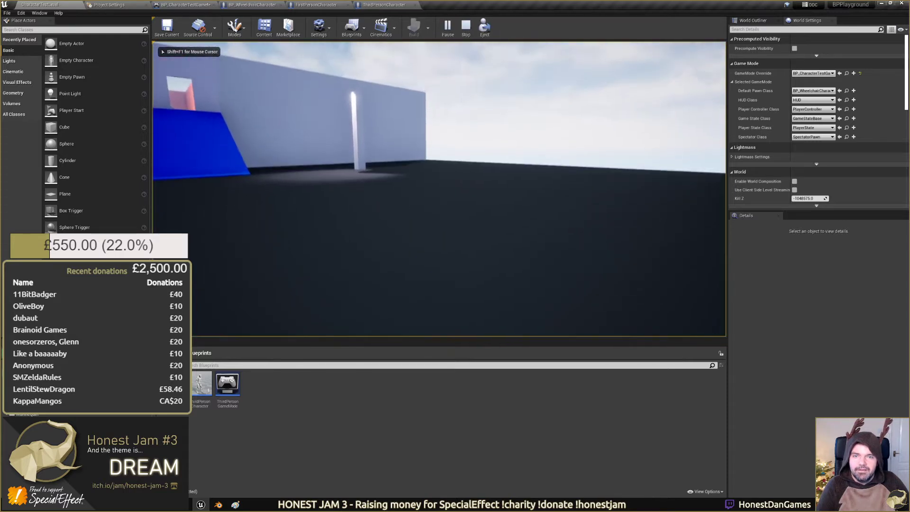
pyautogui.press('Escape')
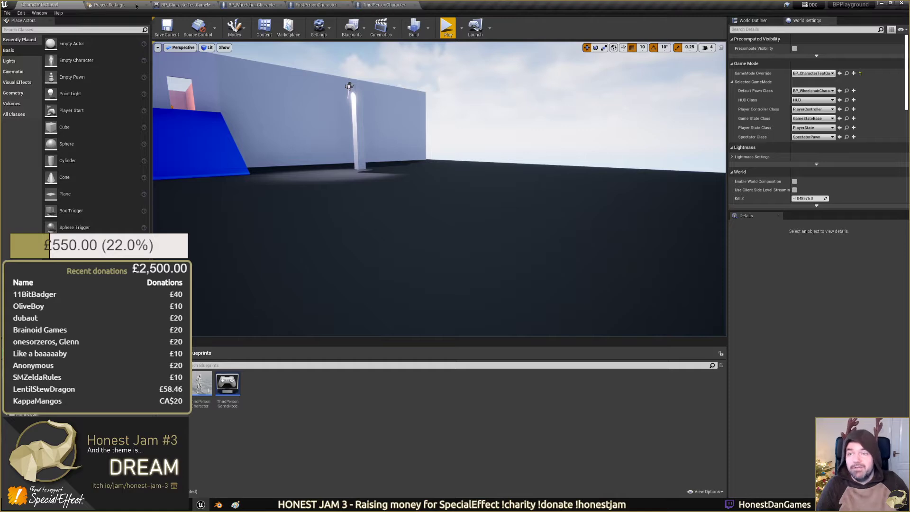
# In the BP_WheelchairCharacter event graph, move the Facing Right check nodes out of the Mouse input comment, with Get Control Rotation near them
pyautogui.click(269, 4)
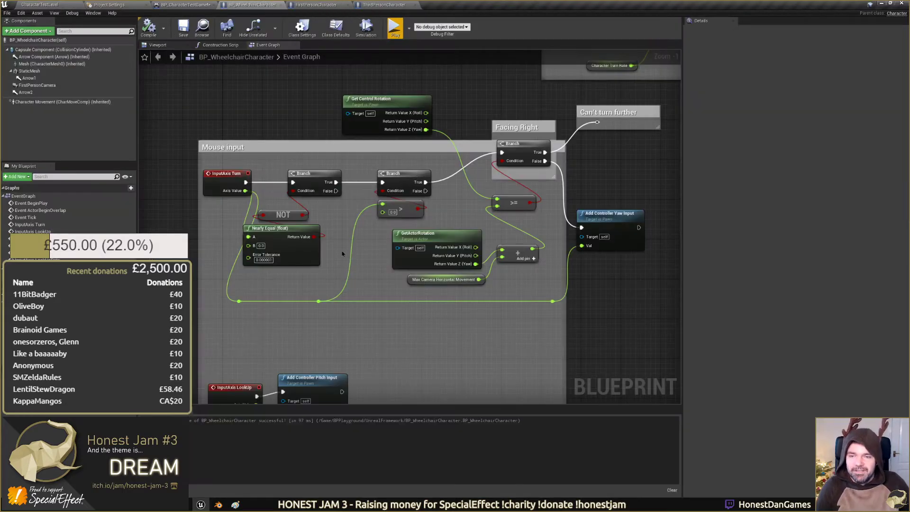
pyautogui.scroll(-2, 342, 254)
pyautogui.scroll(2, 346, 275)
pyautogui.moveTo(365, 228); pyautogui.dragTo(232, 201, button='right')
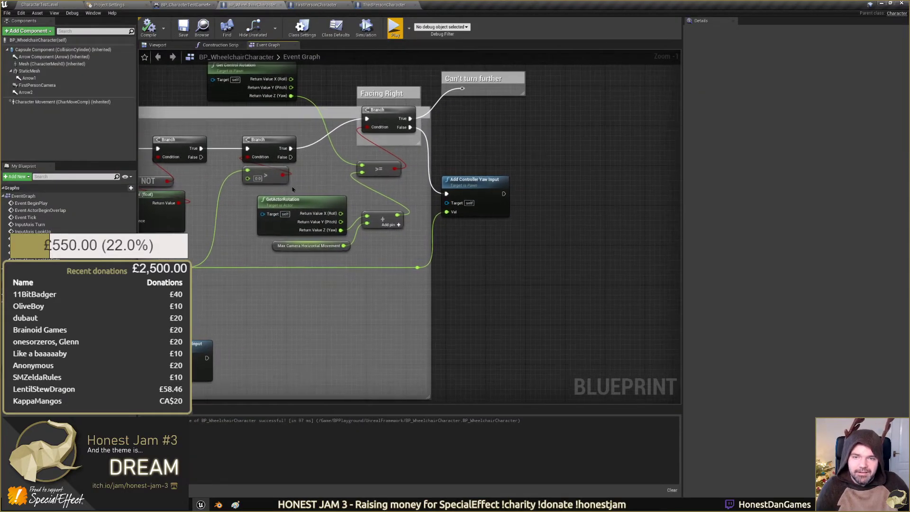
pyautogui.scroll(-1, 303, 197)
pyautogui.moveTo(333, 180); pyautogui.dragTo(413, 206, button='right')
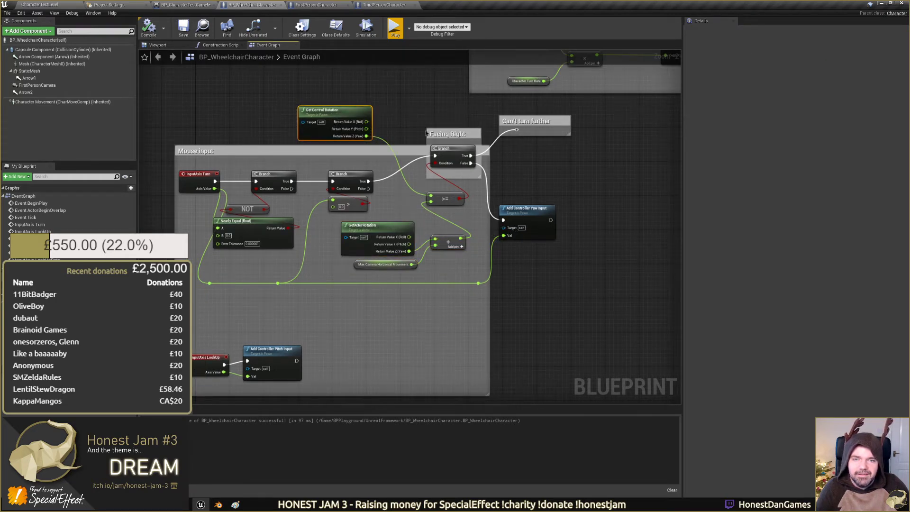
pyautogui.keyDown('shift'); pyautogui.moveTo(465, 142); pyautogui.dragTo(529, 145); pyautogui.keyUp('shift')
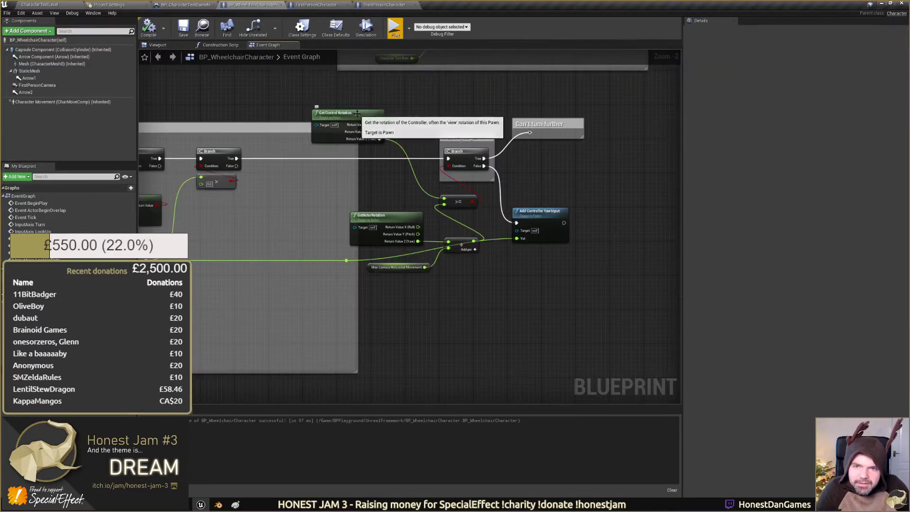
pyautogui.moveTo(358, 117); pyautogui.dragTo(388, 122)
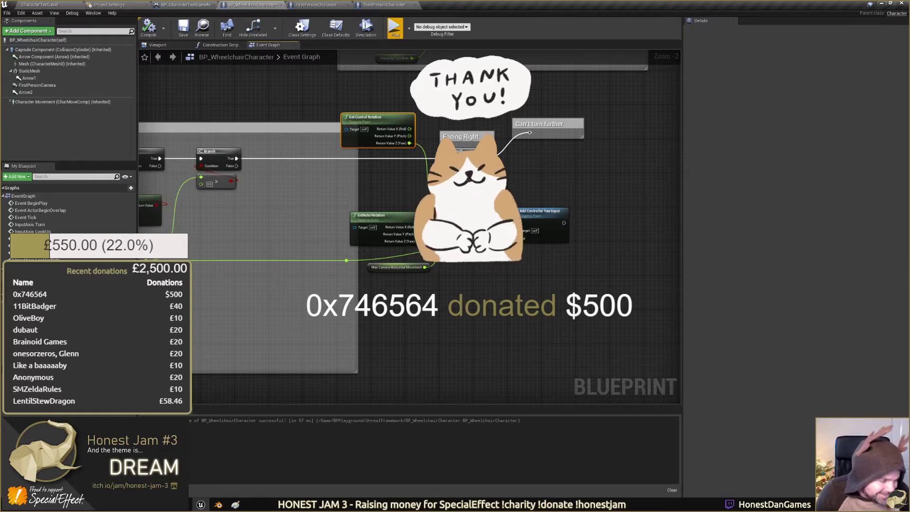
pyautogui.press('super')
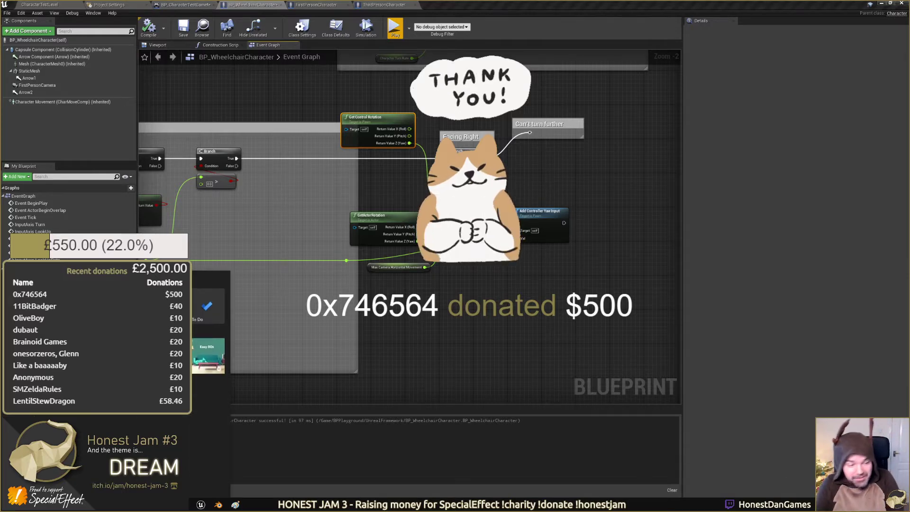
pyautogui.press('super')
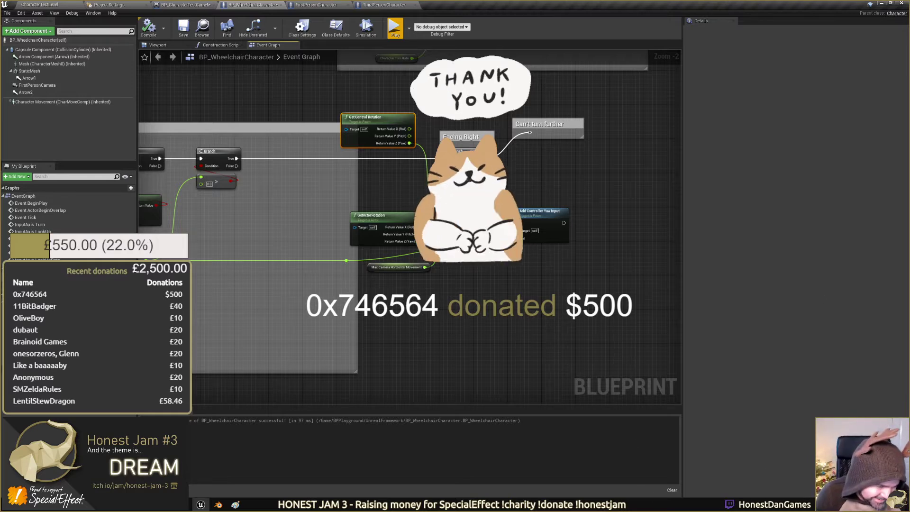
pyautogui.press('super')
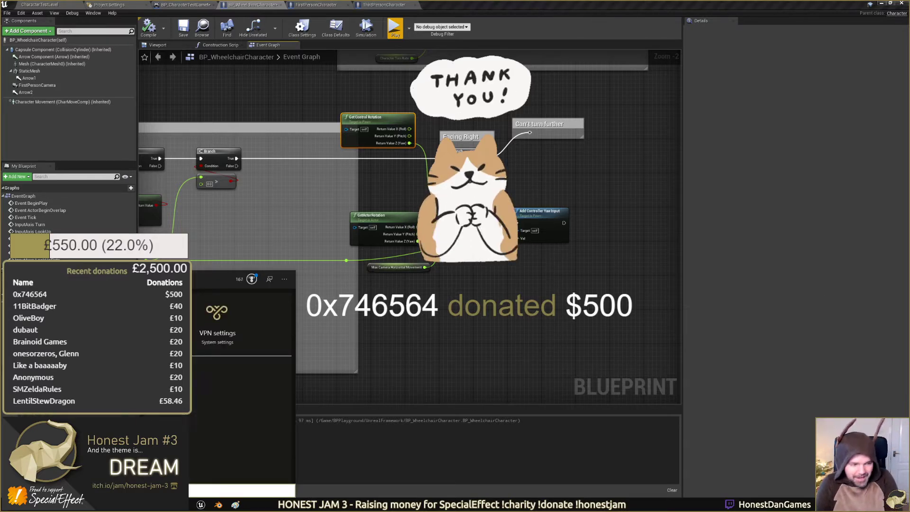
pyautogui.press('Escape')
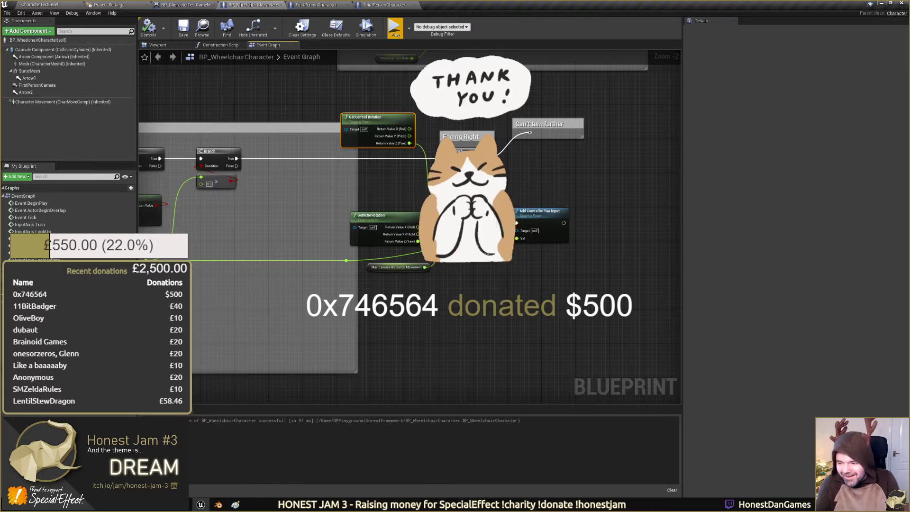
# Search the system for "gr" and launch Groove Music
pyautogui.press('super')
pyautogui.write('gr')
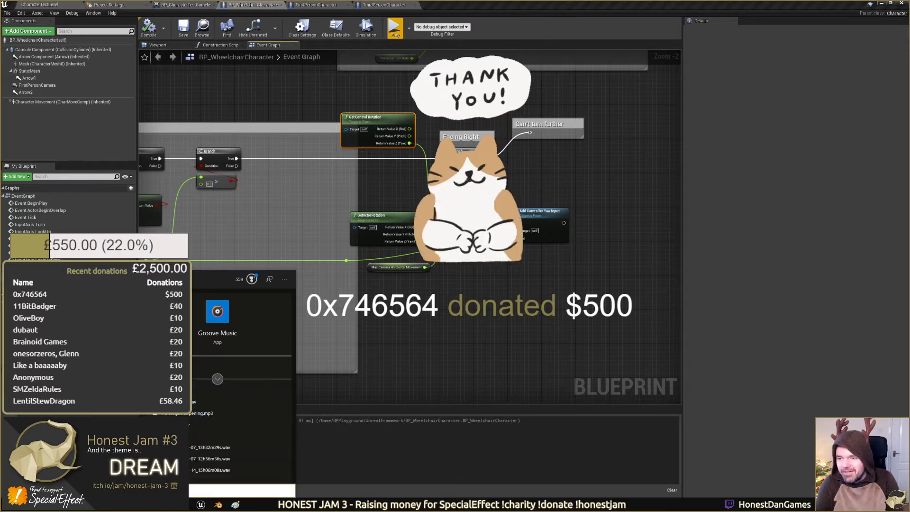
pyautogui.press('Return')
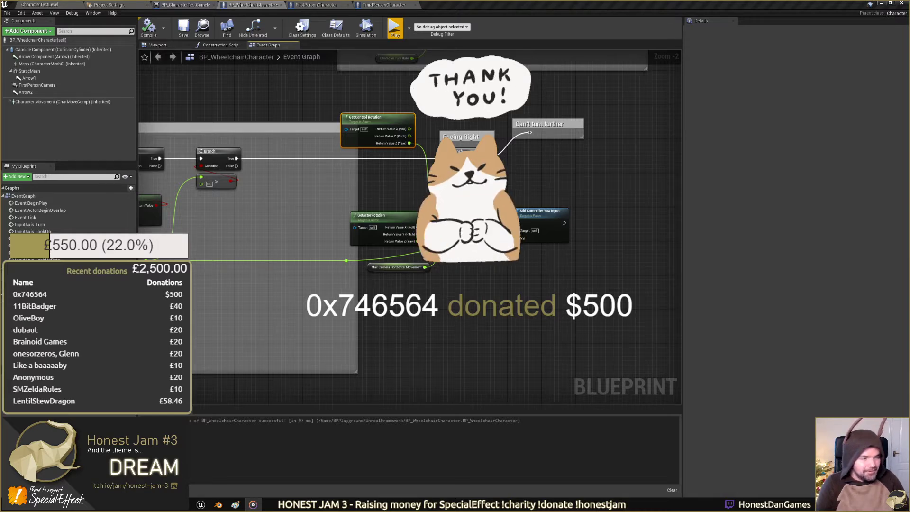
# Search the system for "calc" and launch Calculator
pyautogui.press('super')
pyautogui.write('calc')
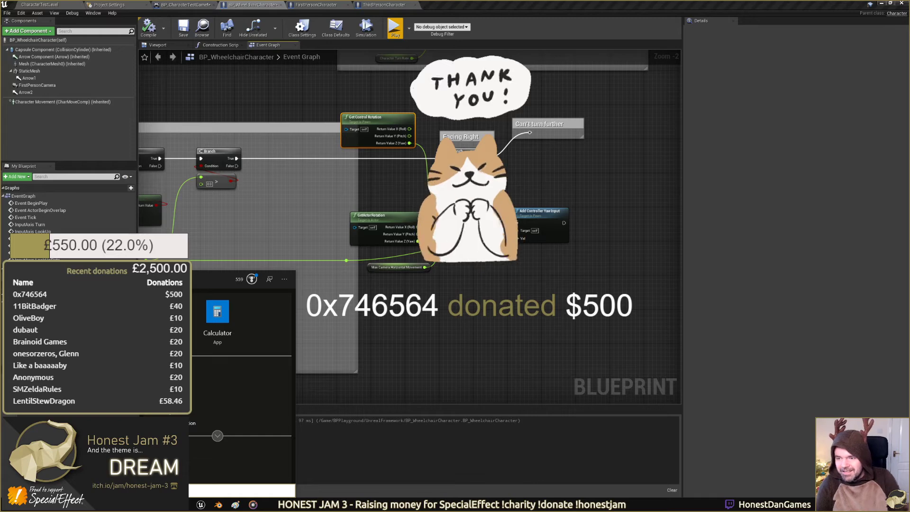
pyautogui.press('Return')
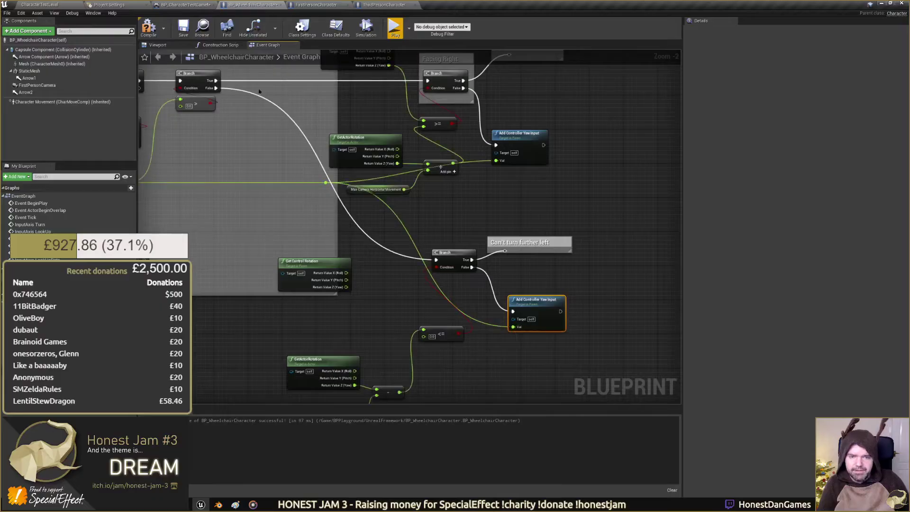
# Compile and save BP_WheelchairCharacter, play-test it briefly in the character test level, and return to its blueprint
pyautogui.click(147, 36)
pyautogui.click(183, 30)
pyautogui.click(42, 5)
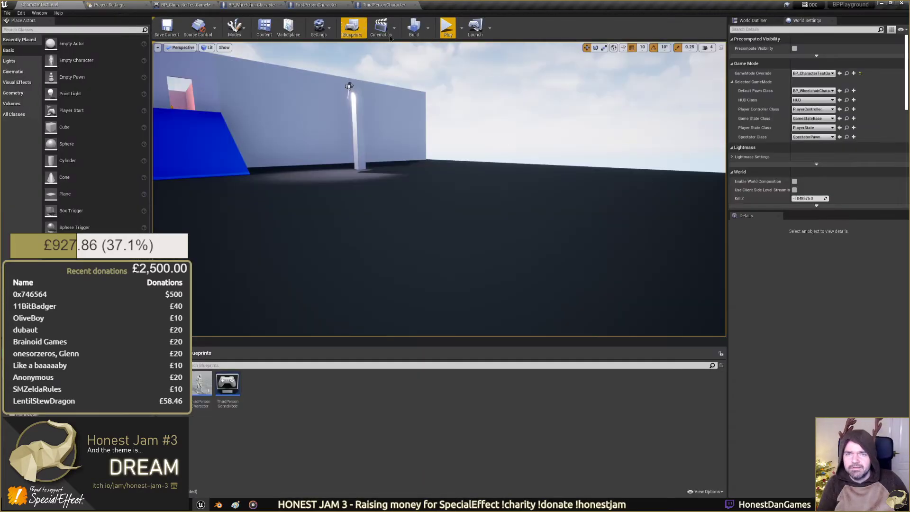
pyautogui.click(444, 29)
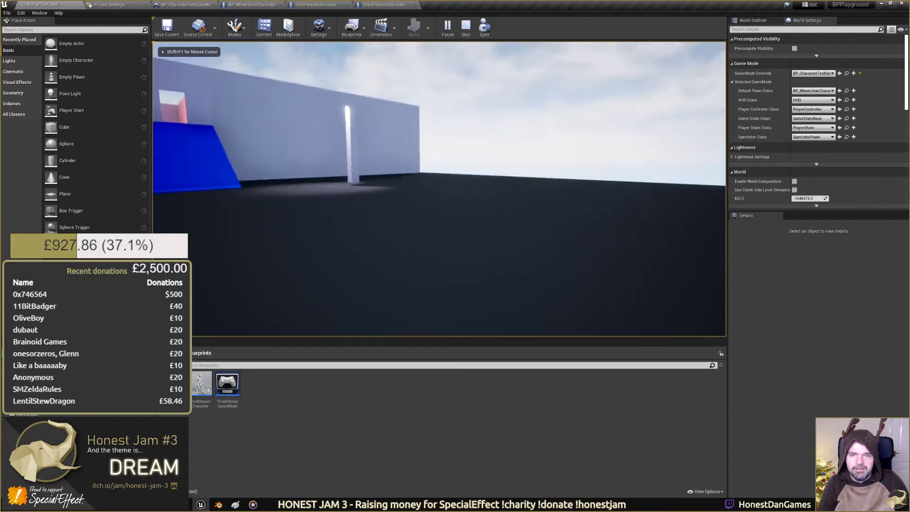
pyautogui.press('Escape')
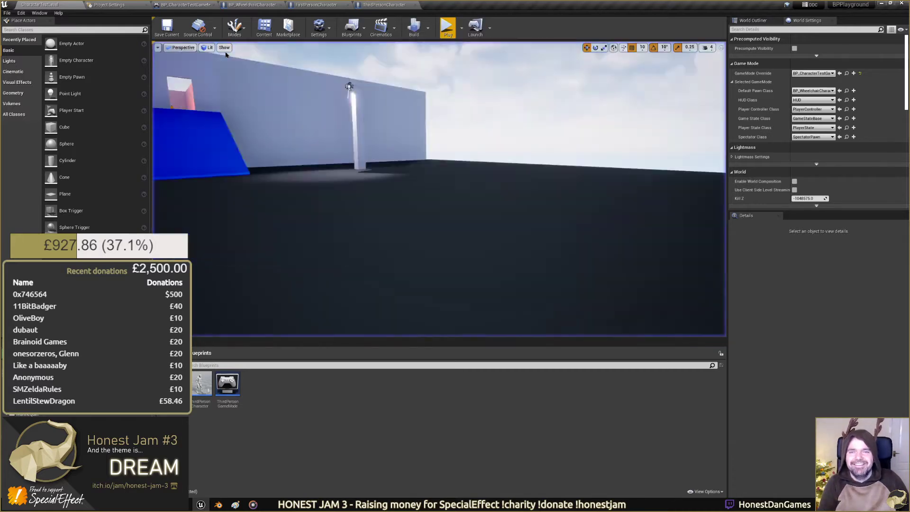
pyautogui.click(247, 4)
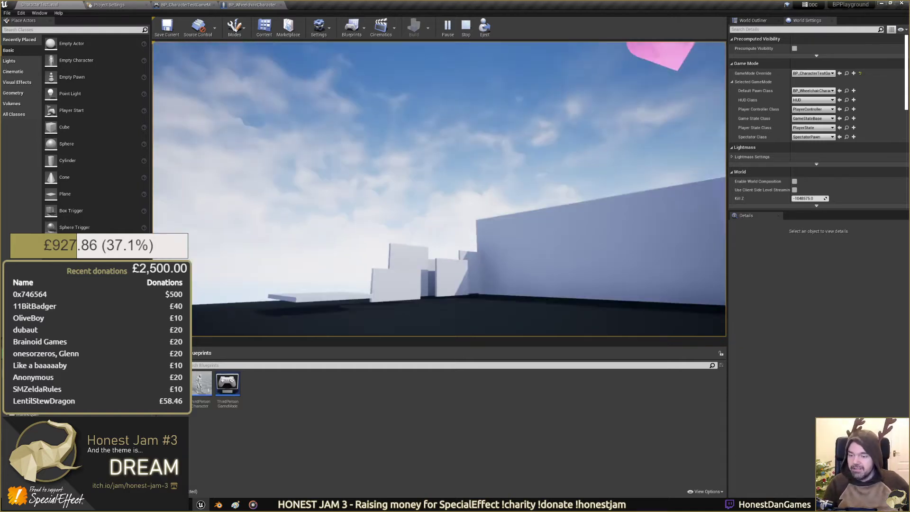
# Switch to the Charity 2021 spreadsheet in the browser and review the donations listed on the Subs sheet
pyautogui.hotkey('alt', 'Tab')
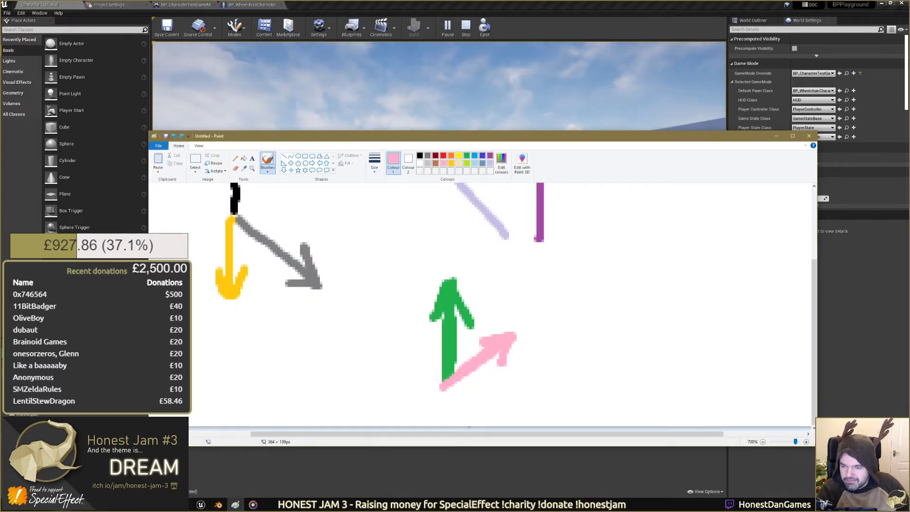
pyautogui.hotkey('alt', 'Tab')
pyautogui.click(310, 6)
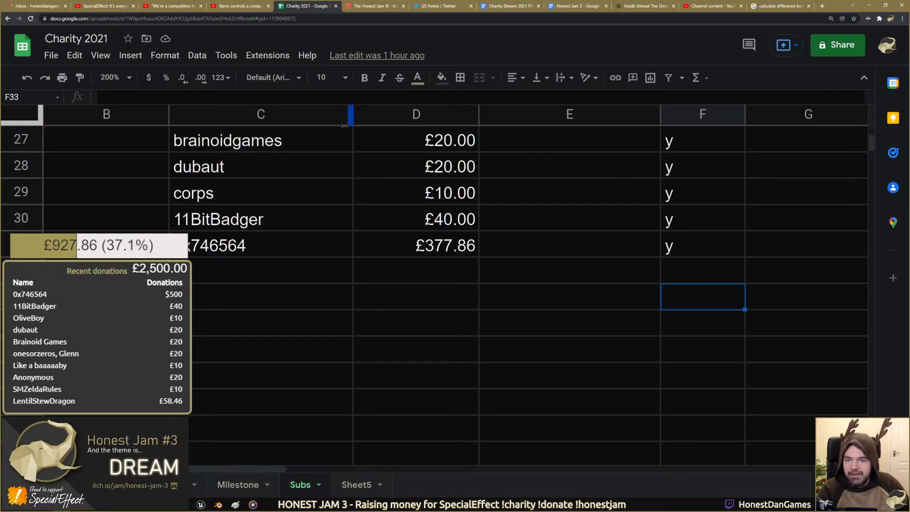
pyautogui.scroll(2, 229, 284)
pyautogui.scroll(3, 335, 336)
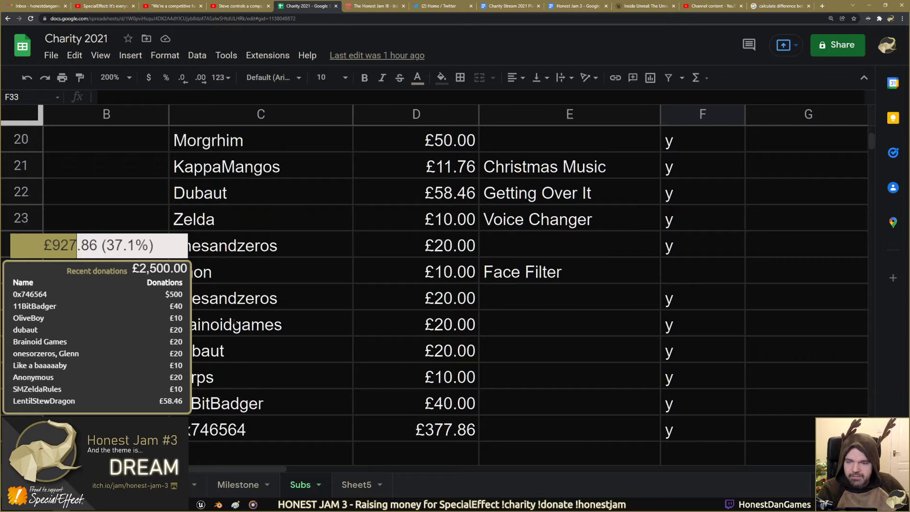
pyautogui.scroll(-3, 335, 336)
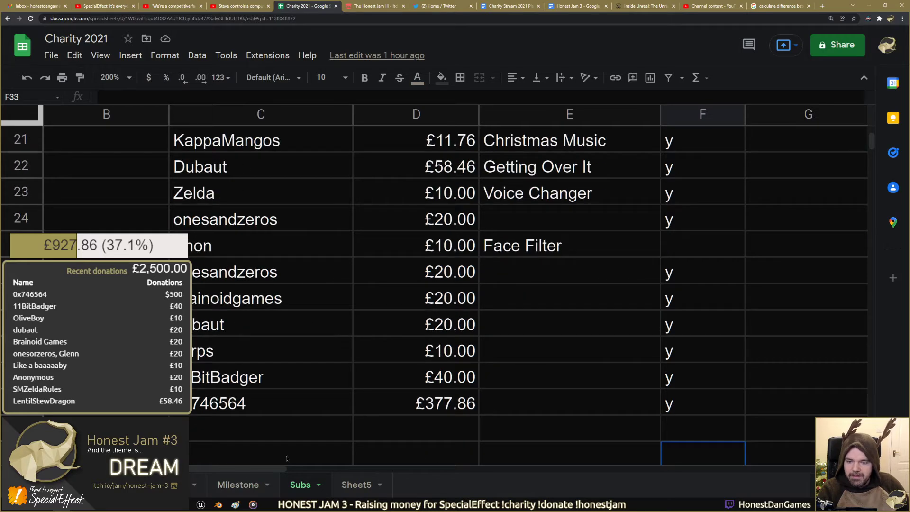
# On the Milestone sheet, bold the Reindeer reward in C9 and the Horror Game reward in C11
pyautogui.click(236, 485)
pyautogui.scroll(1, 313, 271)
pyautogui.scroll(3, 312, 271)
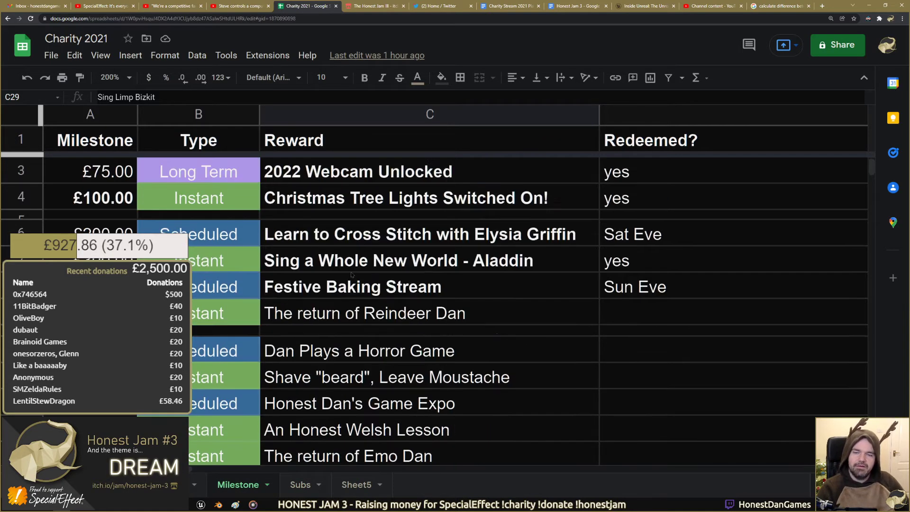
pyautogui.click(328, 322)
pyautogui.hotkey('ctrl', 'b')
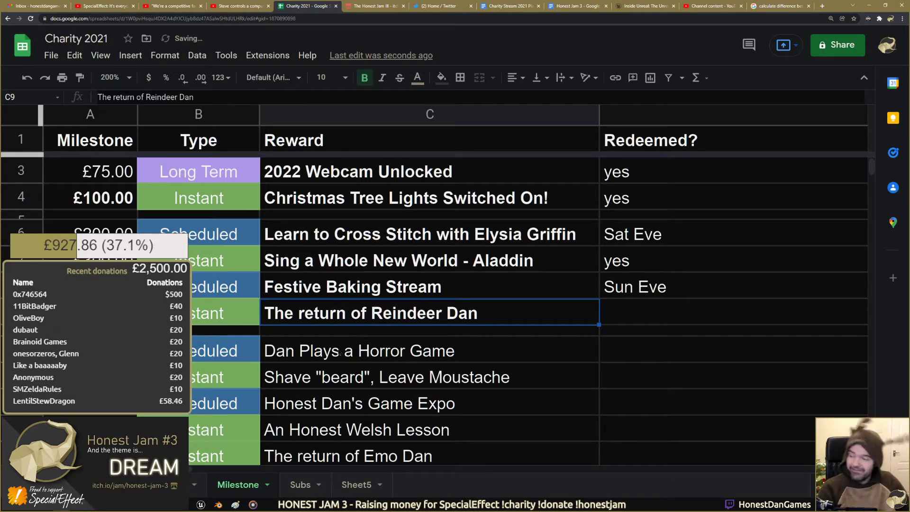
pyautogui.click(343, 352)
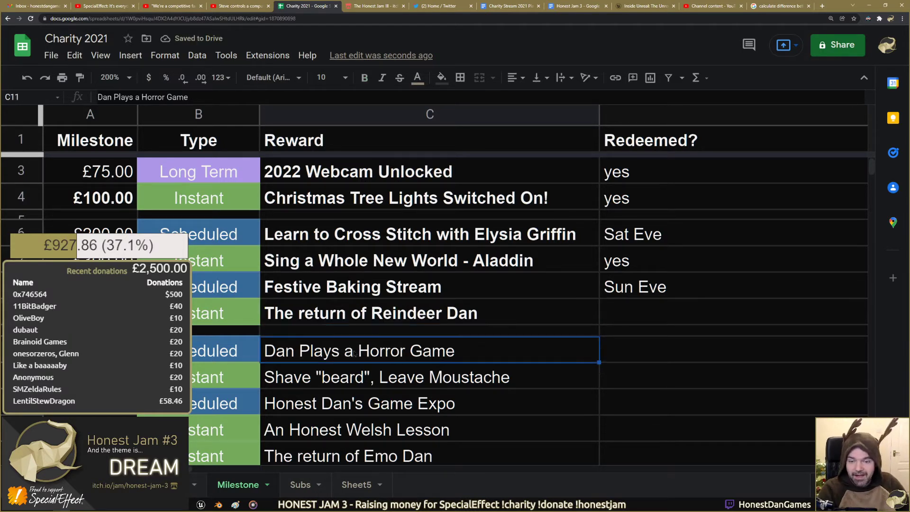
pyautogui.hotkey('ctrl', 'b')
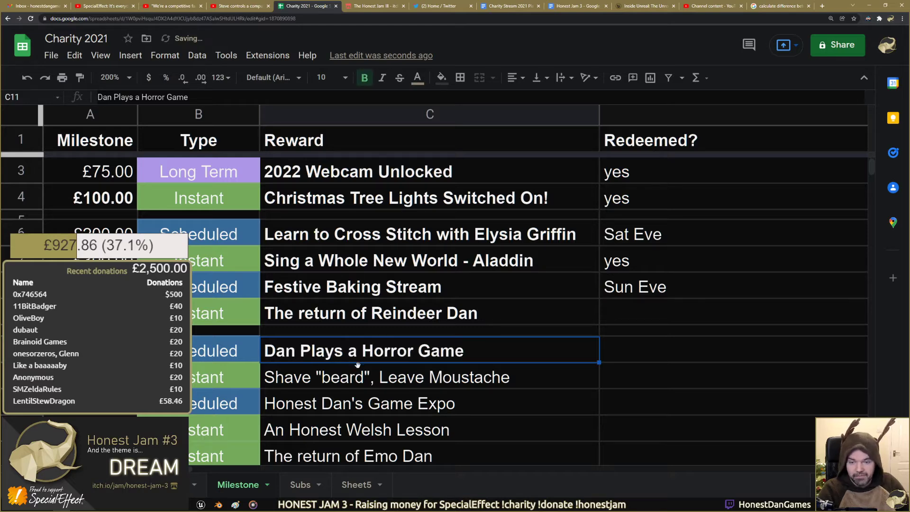
# Bold the Game Expo reward in C13, the Shave "beard" reward in C12 and the Welsh Lesson reward in C14
pyautogui.click(349, 383)
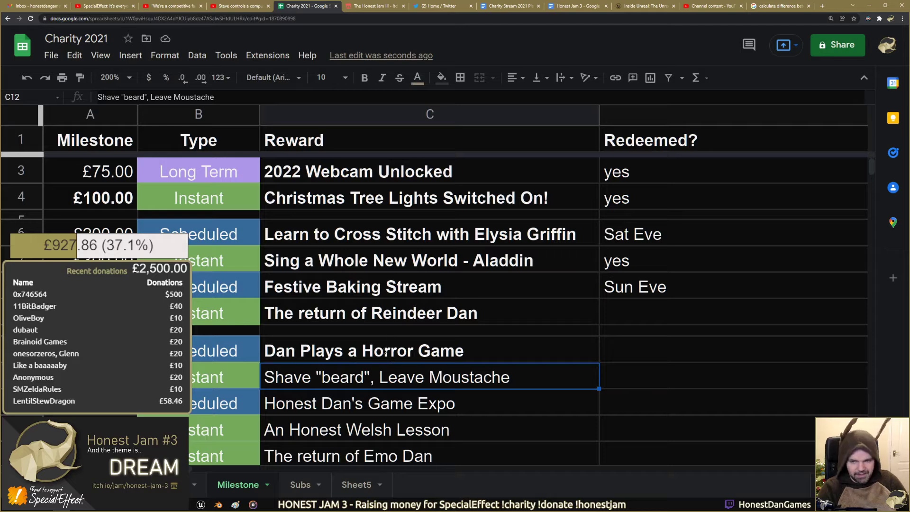
pyautogui.scroll(-1, 385, 351)
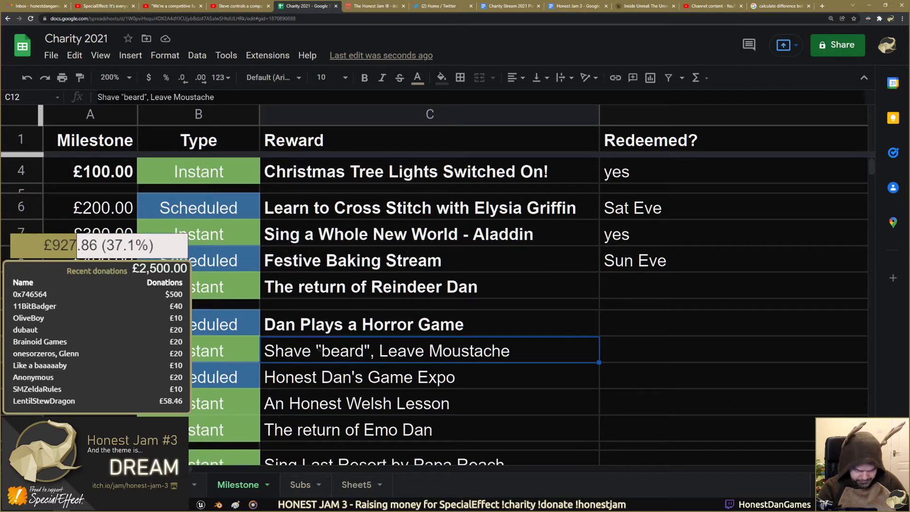
pyautogui.click(328, 327)
pyautogui.click(331, 379)
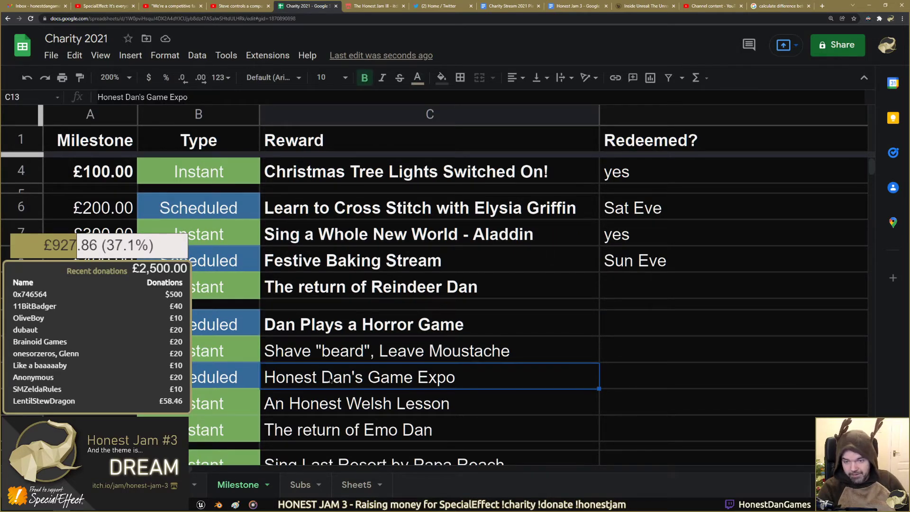
pyautogui.hotkey('ctrl', 'b')
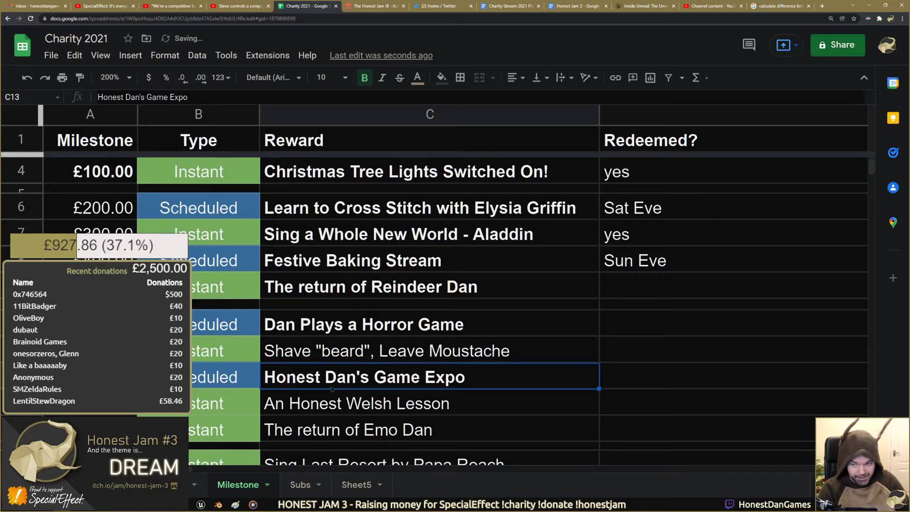
pyautogui.click(346, 358)
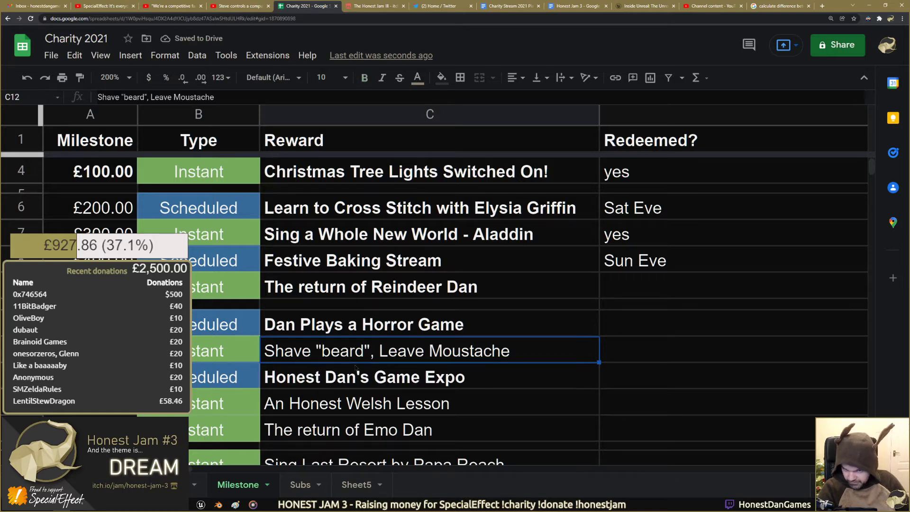
pyautogui.hotkey('ctrl', 'b')
pyautogui.click(322, 405)
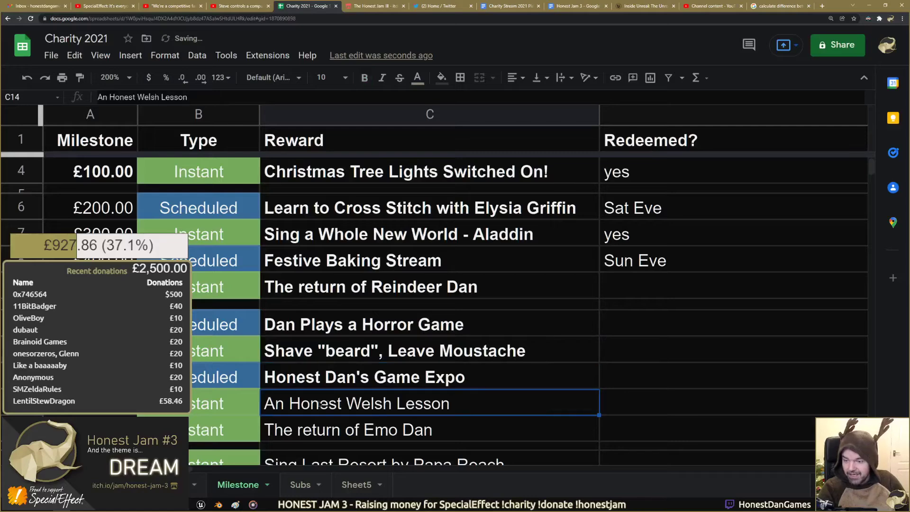
pyautogui.hotkey('ctrl', 'b')
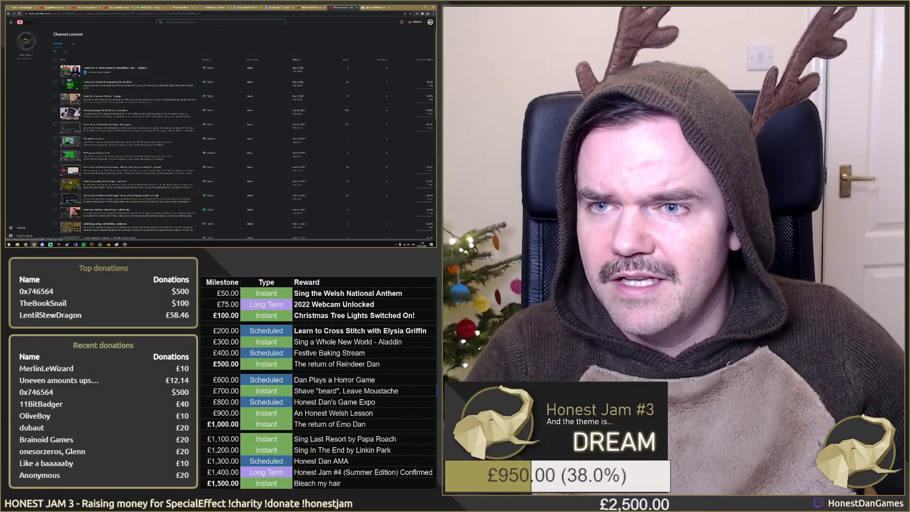
# Open the HonestDanGames YouTube channel page from the channel content list and snip its avatar and name header
pyautogui.click(26, 48)
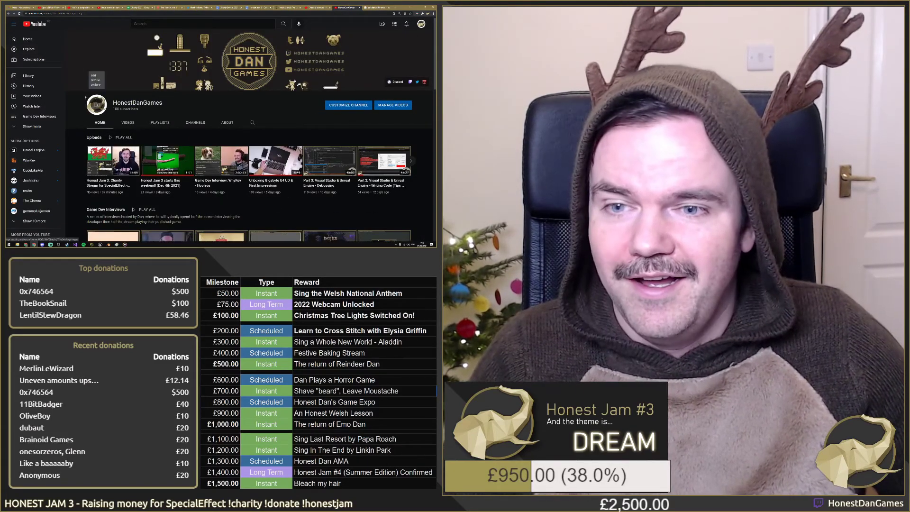
pyautogui.press('super+shift+s')
pyautogui.moveTo(79, 89); pyautogui.dragTo(168, 119)
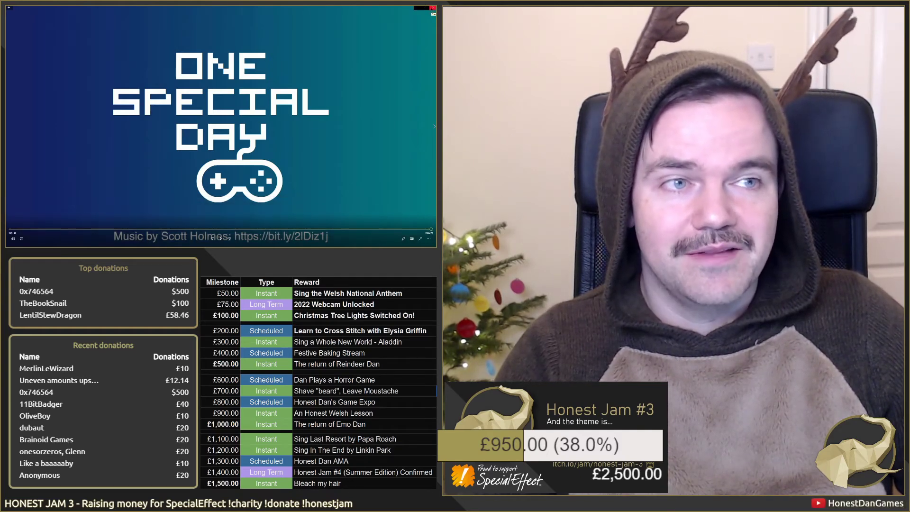
# Close the One Special Day video and examine the first two red present screenshots in the Honest Jam 3 Discord channel
pyautogui.click(434, 8)
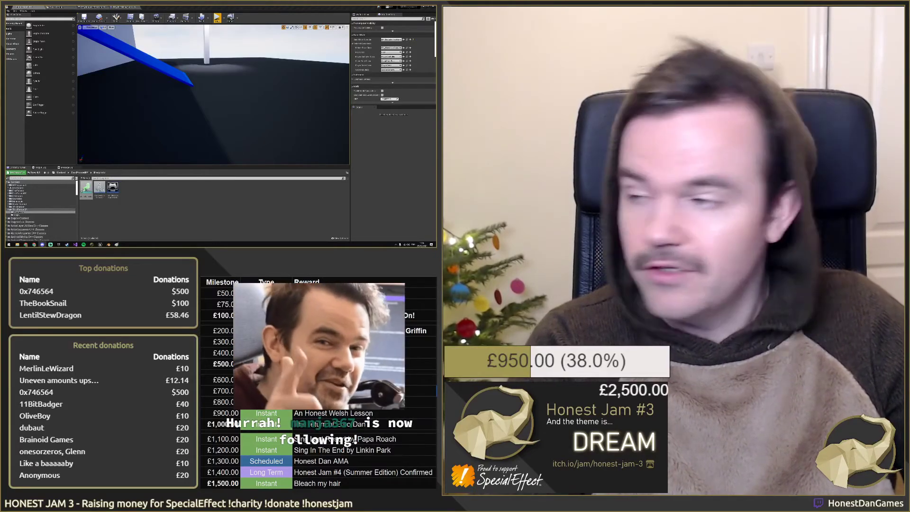
pyautogui.moveTo(435, 143); pyautogui.dragTo(199, 7)
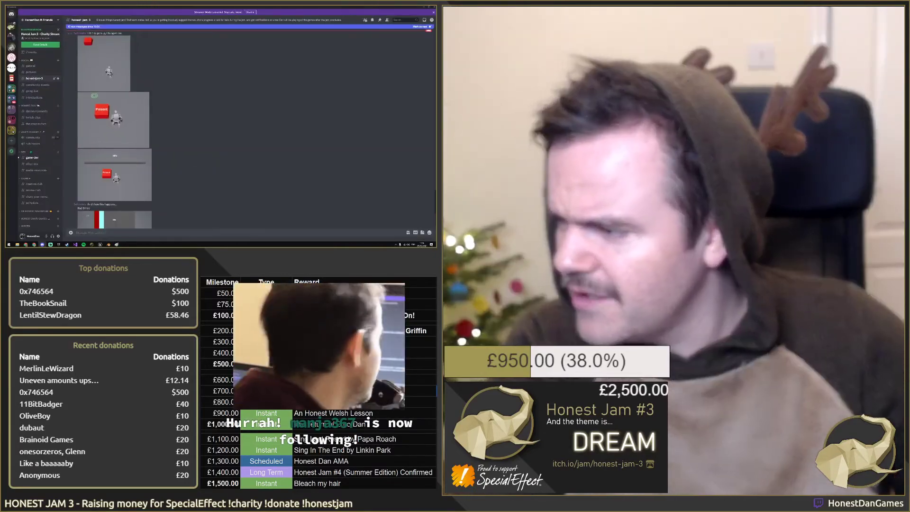
pyautogui.scroll(4, 118, 89)
pyautogui.scroll(2, 118, 90)
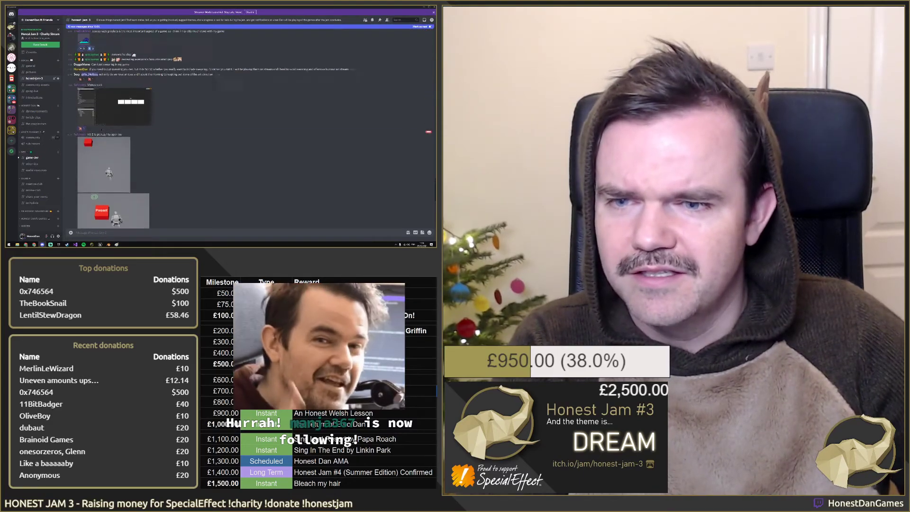
pyautogui.click(115, 150)
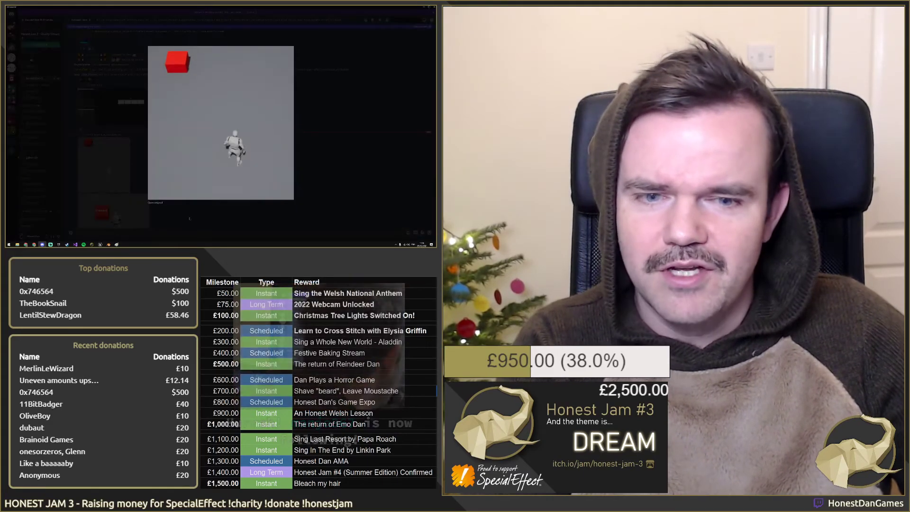
pyautogui.press('Escape')
pyautogui.click(106, 211)
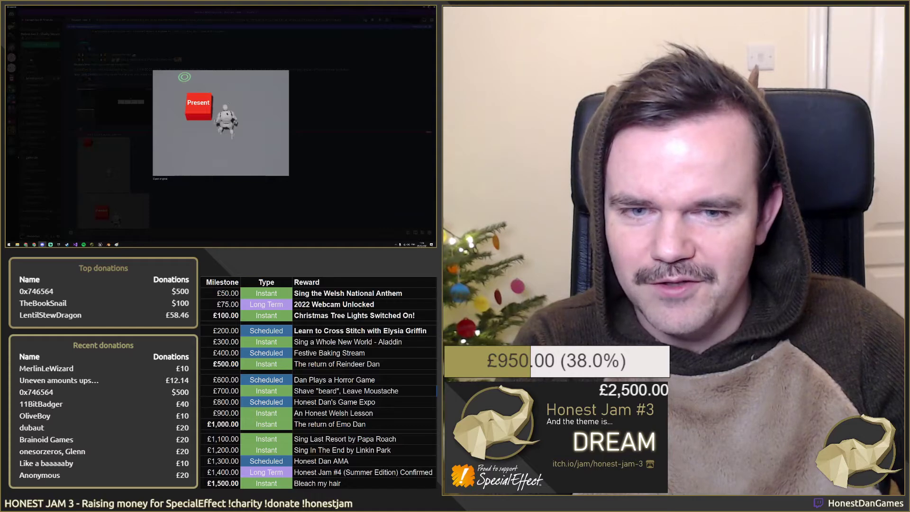
pyautogui.press('Escape')
# Enlarge the second present screenshot again and examine the two Gifts screenshots further down the Discord channel
pyautogui.scroll(-4, 160, 186)
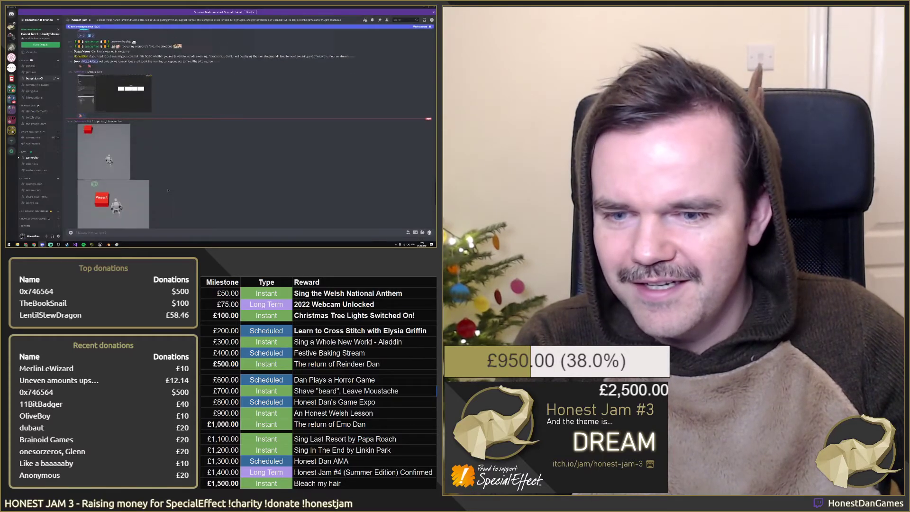
pyautogui.scroll(-1, 160, 185)
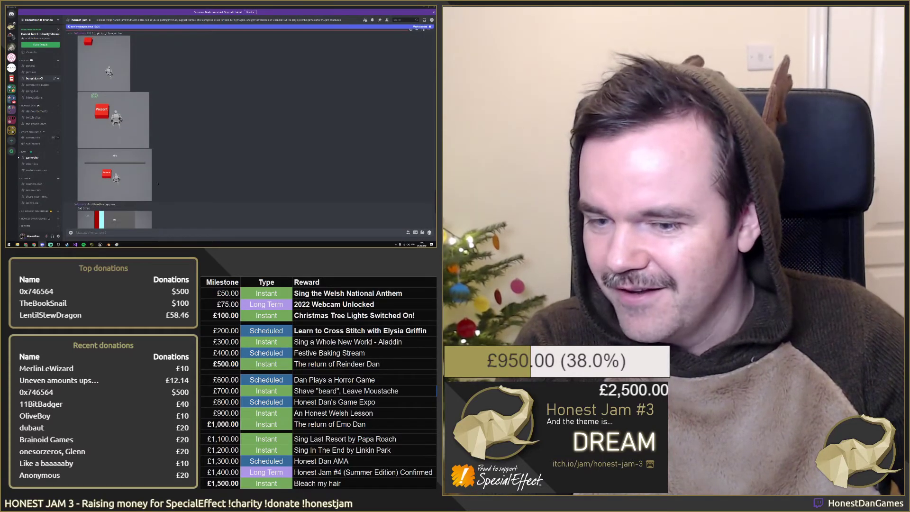
pyautogui.click(105, 120)
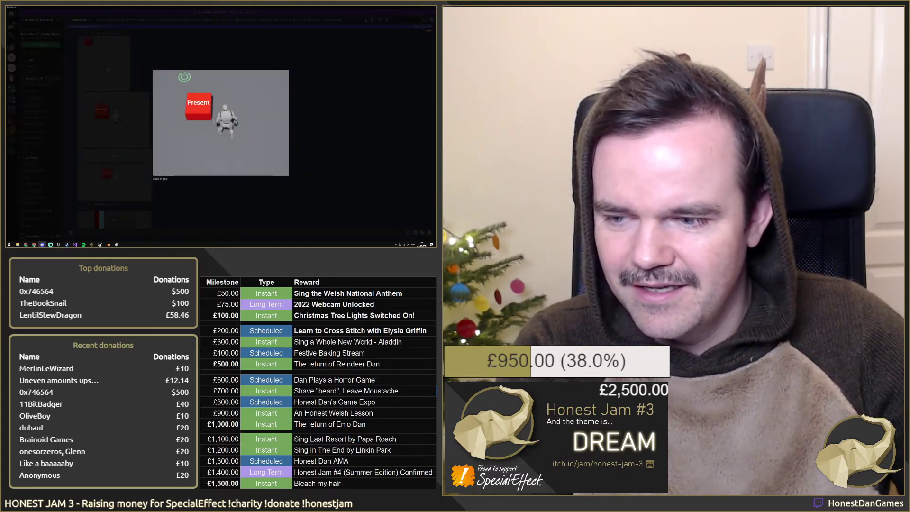
pyautogui.click(187, 190)
pyautogui.scroll(-2, 120, 132)
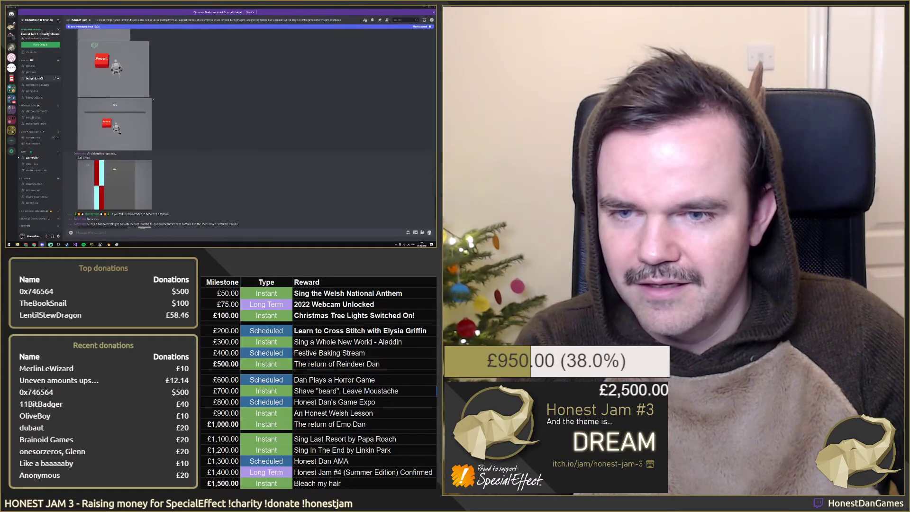
pyautogui.click(116, 127)
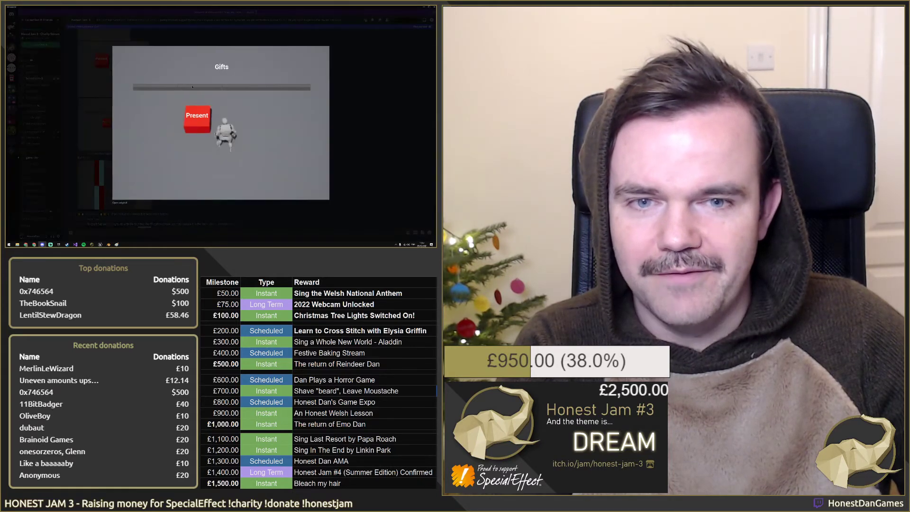
pyautogui.click(226, 211)
pyautogui.scroll(-2, 226, 212)
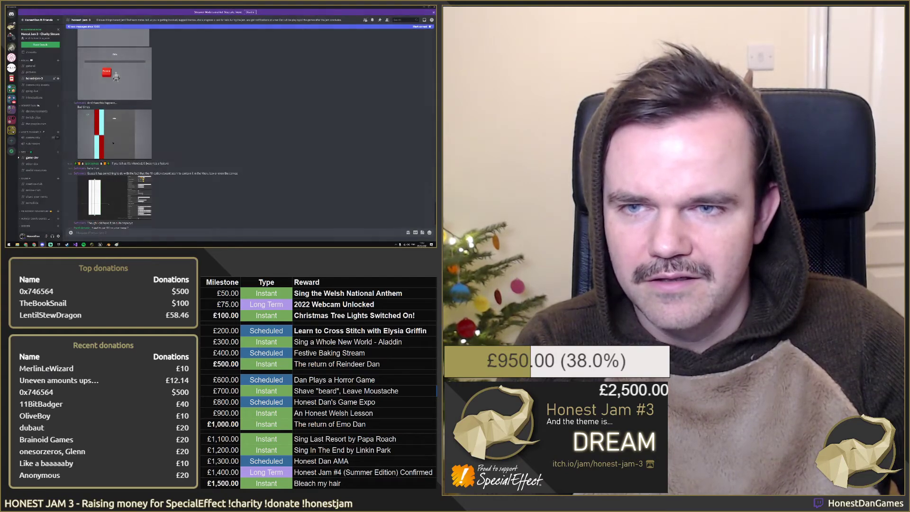
pyautogui.click(113, 143)
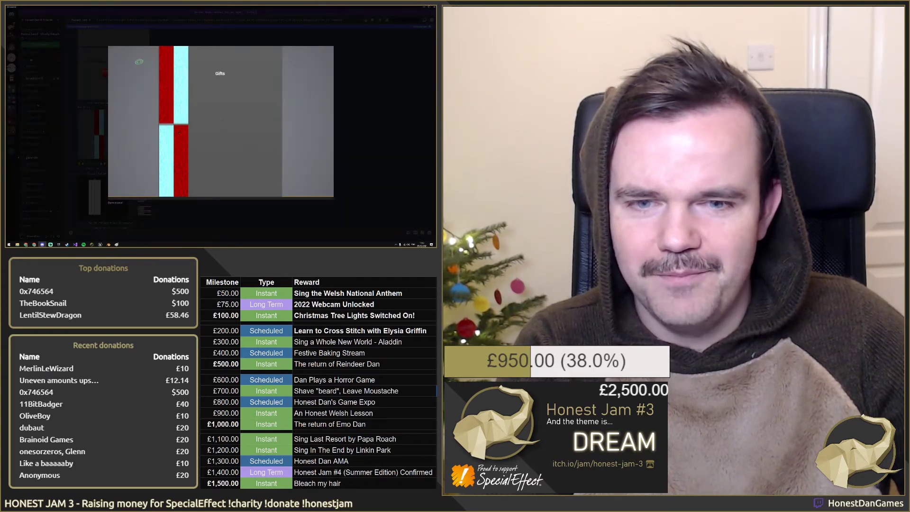
# Close the enlarged Gifts screenshot and view the posts further down the Honest Jam Discord channel
pyautogui.click(278, 152)
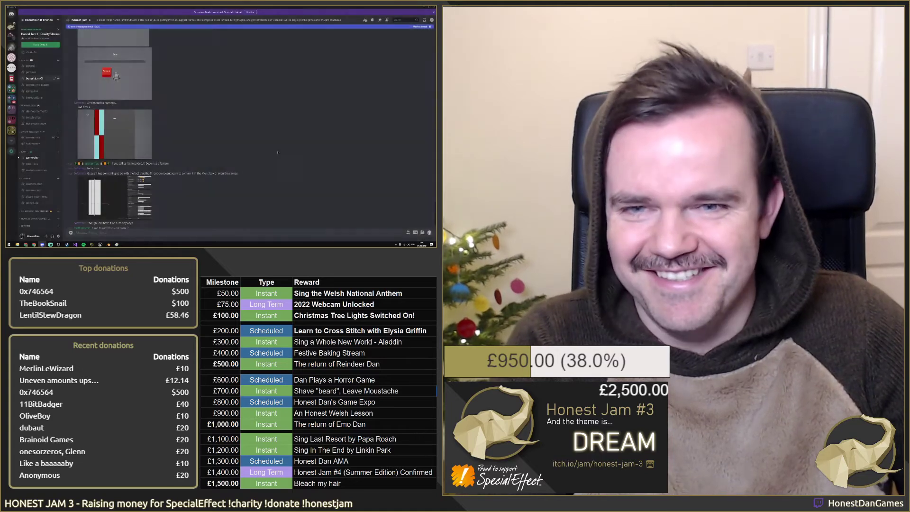
pyautogui.scroll(-1, 278, 152)
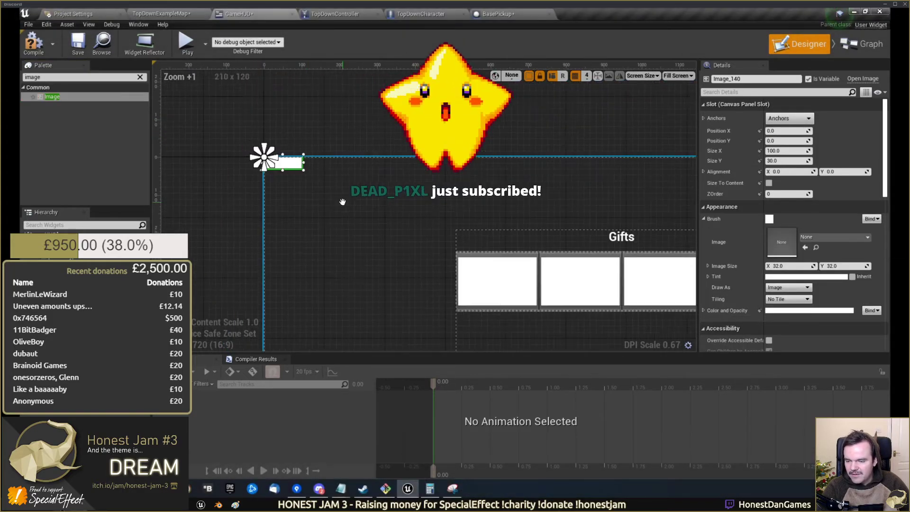
# Switch to the Charity 2021 spreadsheet in the browser and enter the supporter's username in A38 and A39 below the donation list
pyautogui.hotkey('alt', 'Tab')
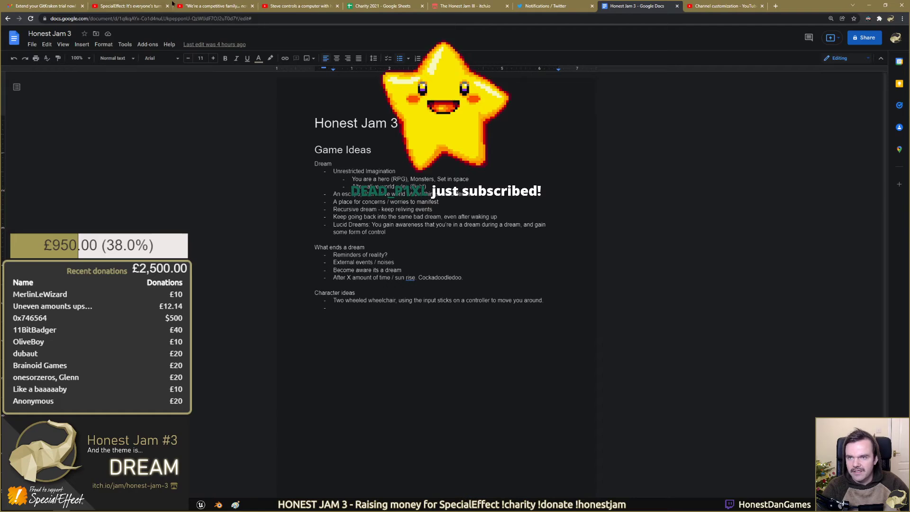
pyautogui.click(384, 6)
pyautogui.scroll(7, 446, 282)
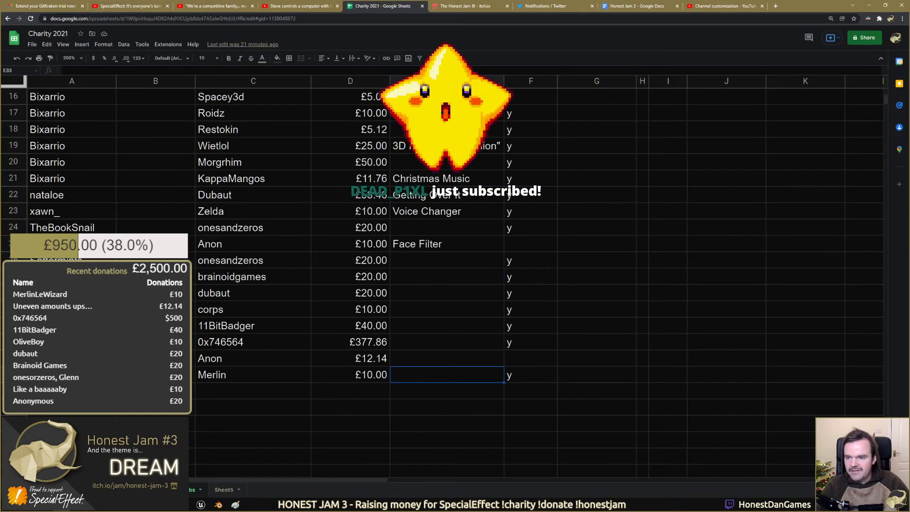
pyautogui.scroll(-4, 446, 282)
pyautogui.scroll(-4, 446, 283)
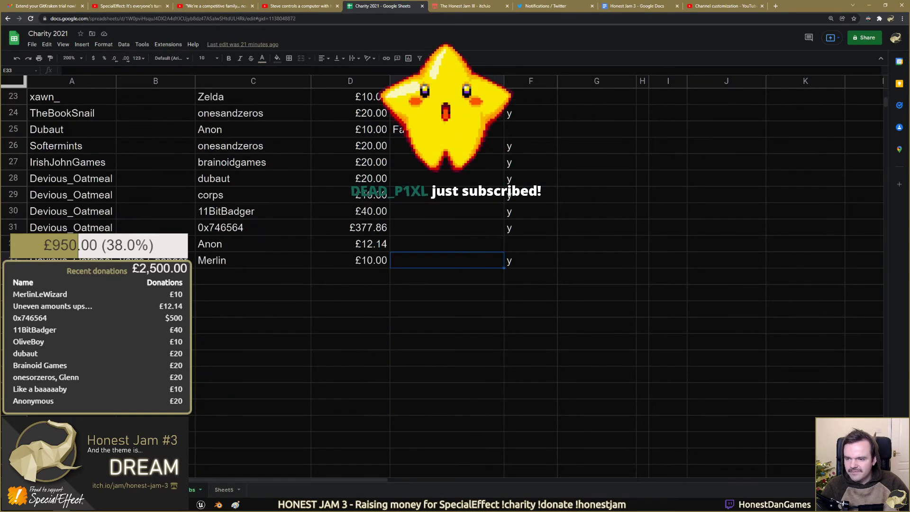
pyautogui.click(72, 341)
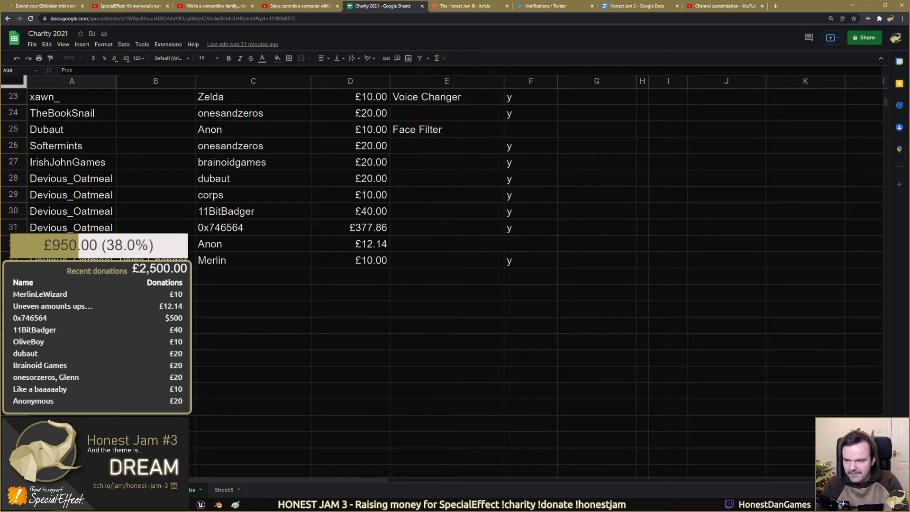
pyautogui.press('Return')
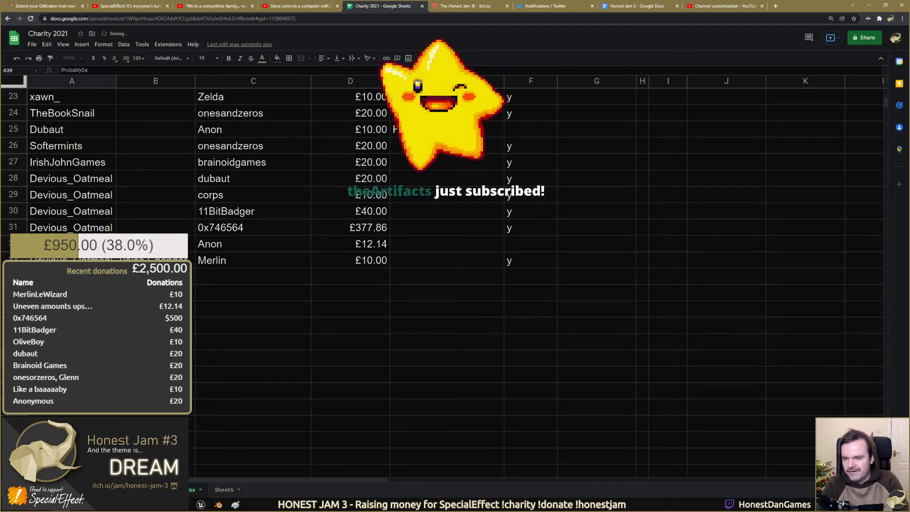
pyautogui.hotkey('alt', 'Tab')
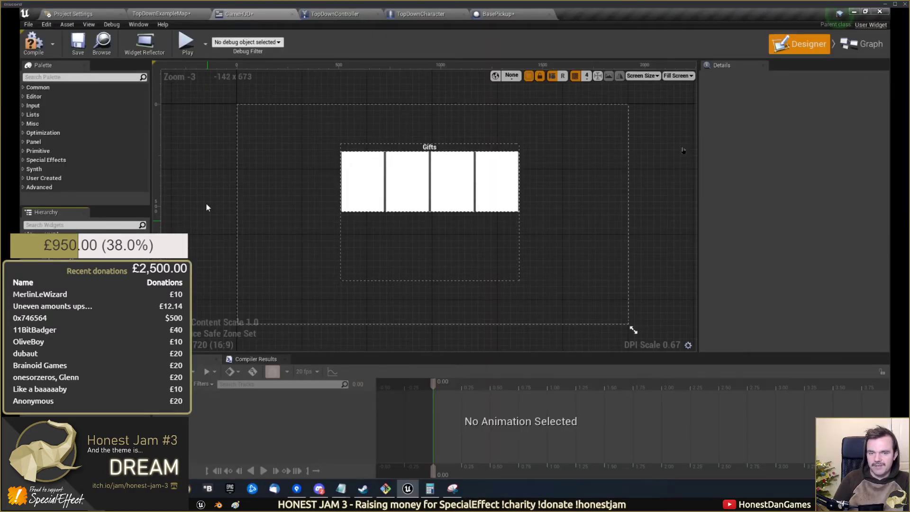
# Compile the GameHUD widget and play-test TopDownExampleMap, collecting the red present and toggling the Gifts inventory
pyautogui.click(36, 47)
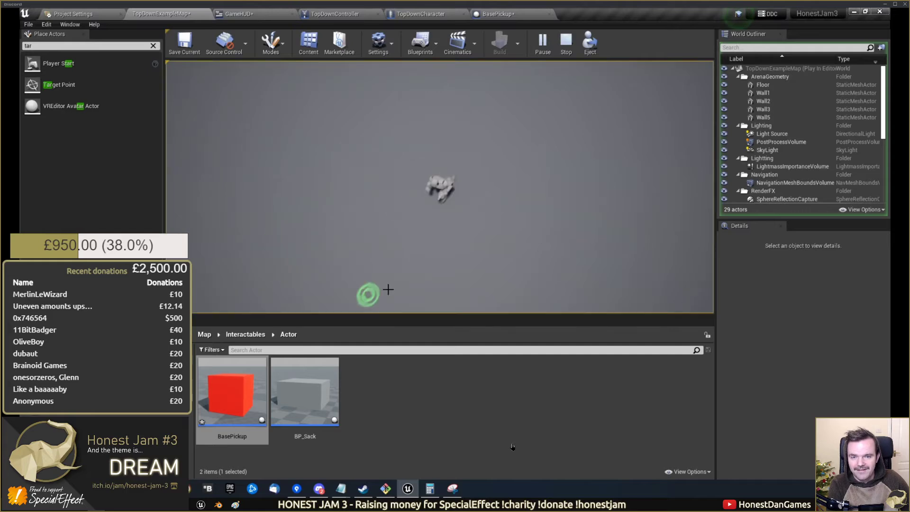
pyautogui.moveTo(575, 229)
pyautogui.mouseDown()
pyautogui.moveTo(627, 206)
pyautogui.moveTo(628, 176)
pyautogui.moveTo(563, 193)
pyautogui.moveTo(533, 159)
pyautogui.moveTo(426, 154)
pyautogui.moveTo(522, 286)
pyautogui.moveTo(488, 248)
pyautogui.moveTo(415, 254)
pyautogui.mouseUp()
pyautogui.click(364, 197)
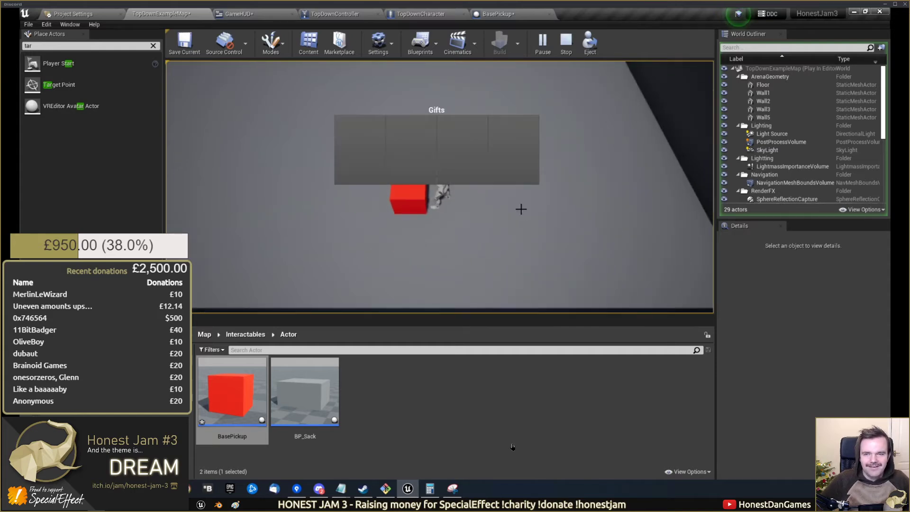
pyautogui.click(501, 208)
pyautogui.press('i')
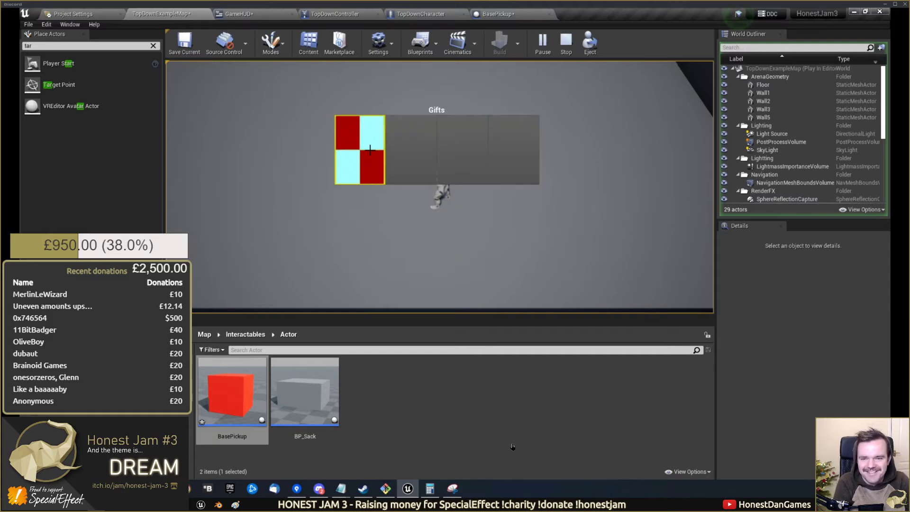
pyautogui.press('i')
pyautogui.moveTo(339, 203)
pyautogui.mouseDown()
pyautogui.moveTo(404, 142)
pyautogui.moveTo(397, 130)
pyautogui.moveTo(480, 195)
pyautogui.moveTo(409, 130)
pyautogui.moveTo(464, 160)
pyautogui.moveTo(476, 133)
pyautogui.moveTo(283, 220)
pyautogui.moveTo(296, 229)
pyautogui.moveTo(276, 188)
pyautogui.mouseUp()
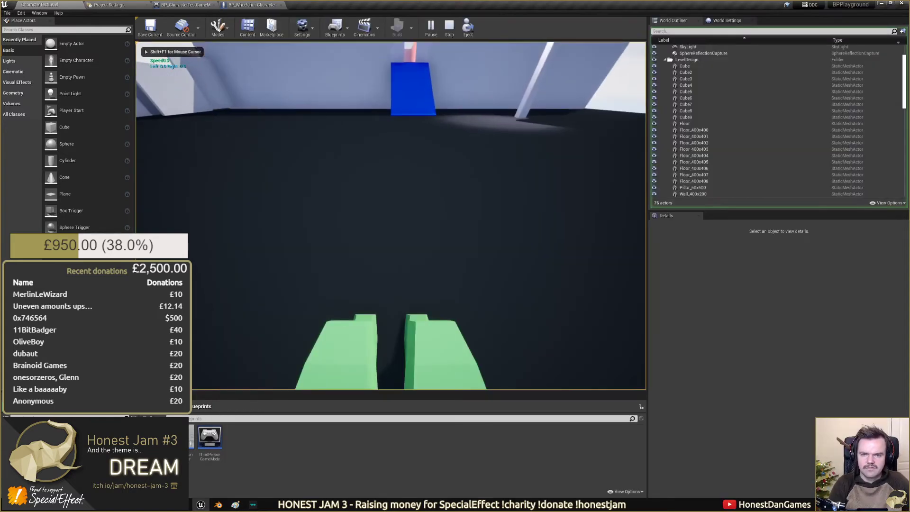
# Play-test the wheelchair character in the BPPlayground test level, rolling it forward and backward in front of the blue ramp
pyautogui.press('a')
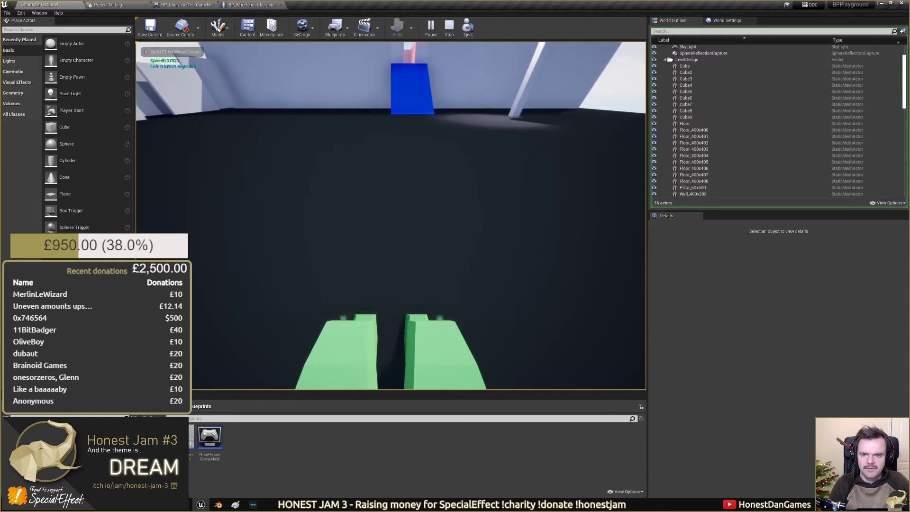
pyautogui.press('a')
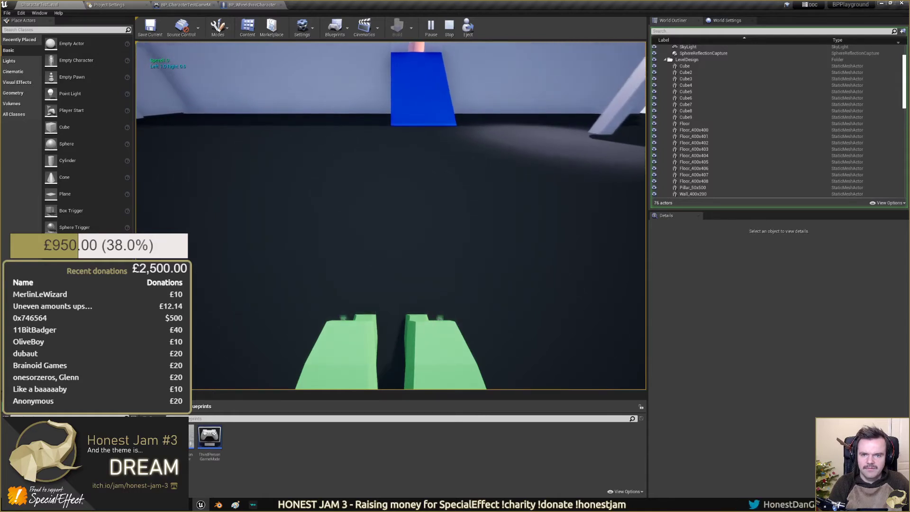
pyautogui.press('s')
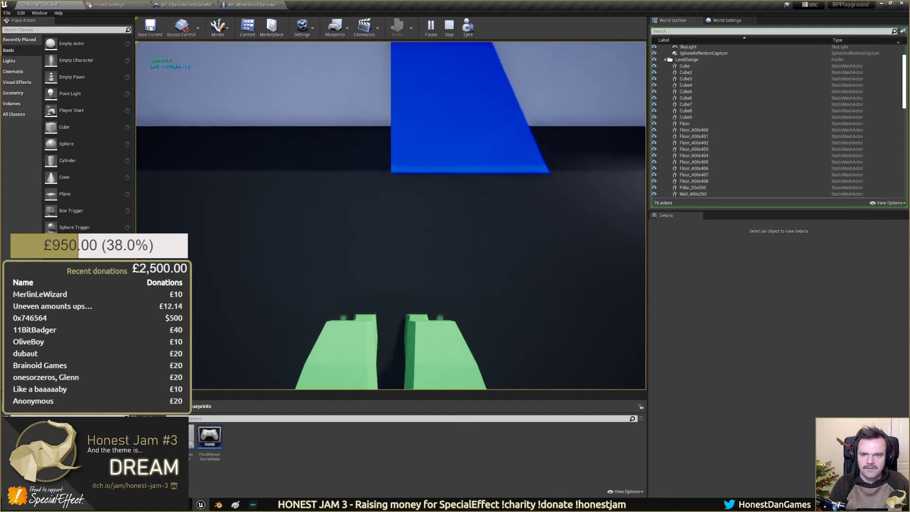
pyautogui.press('a')
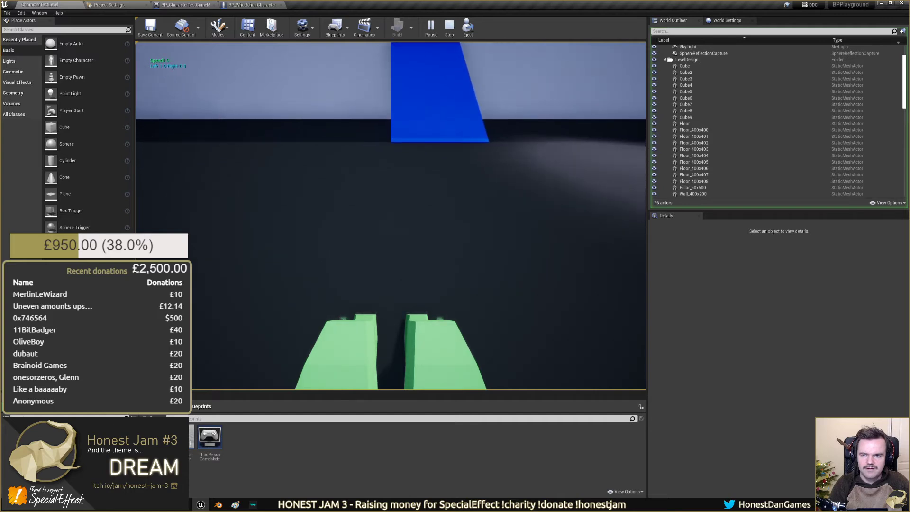
pyautogui.press('w')
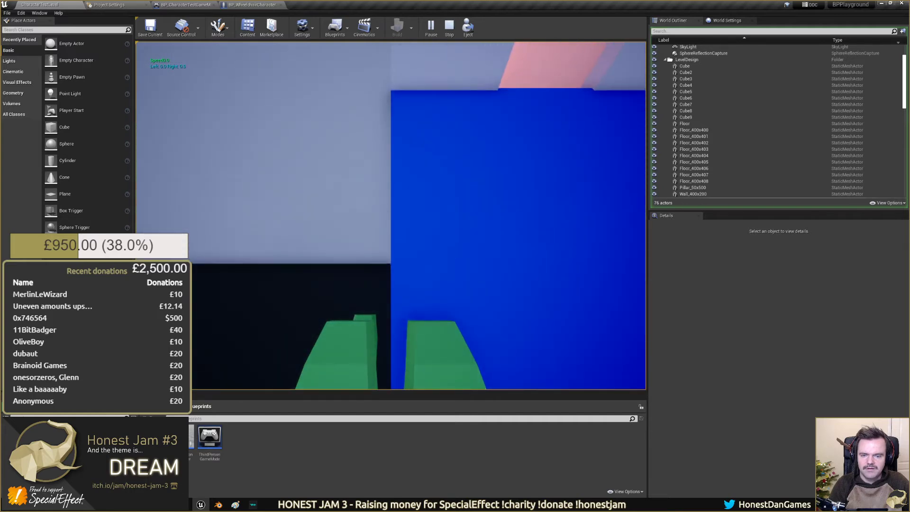
pyautogui.press('s')
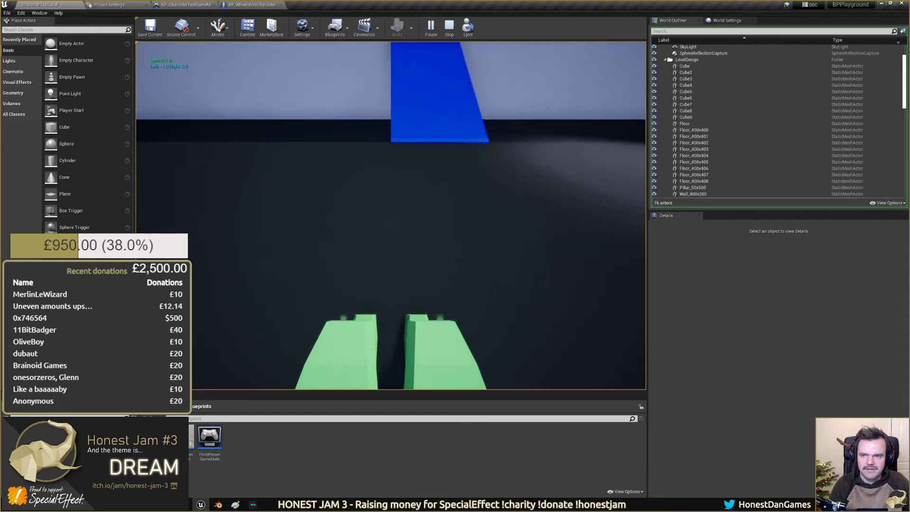
pyautogui.press('w')
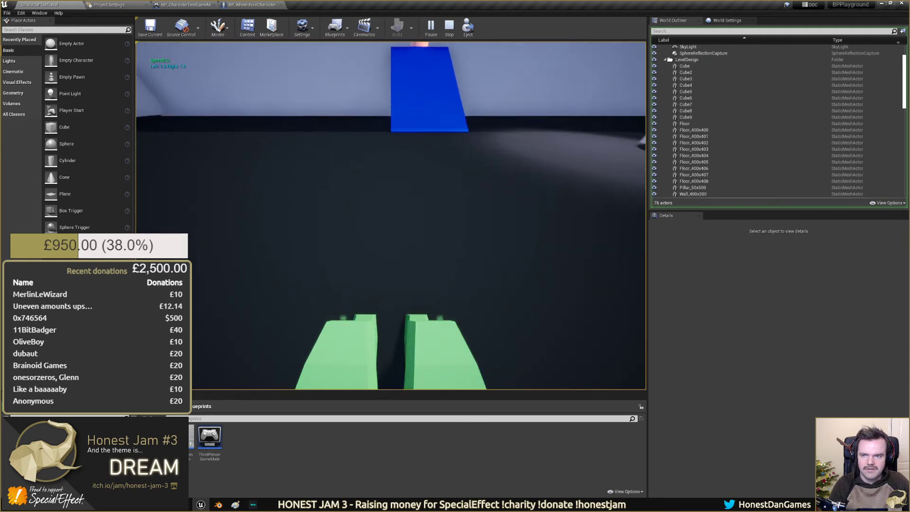
pyautogui.press('s')
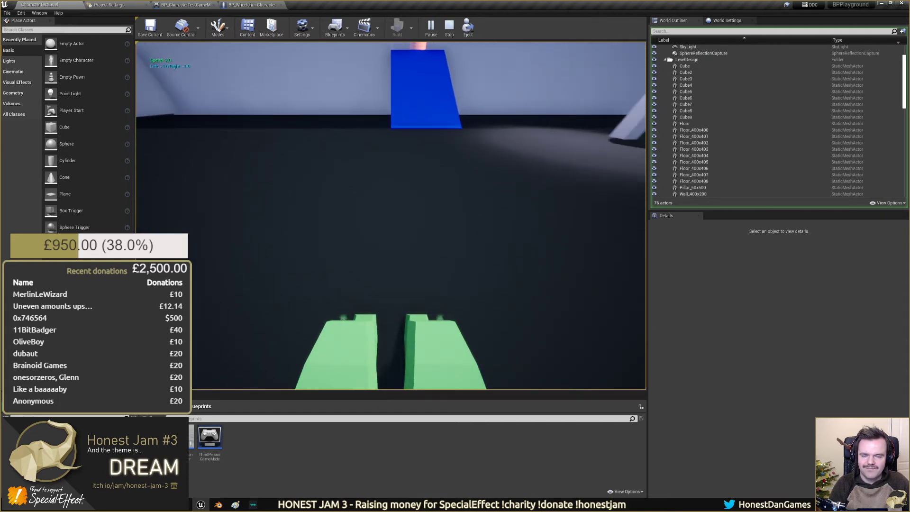
pyautogui.press('w')
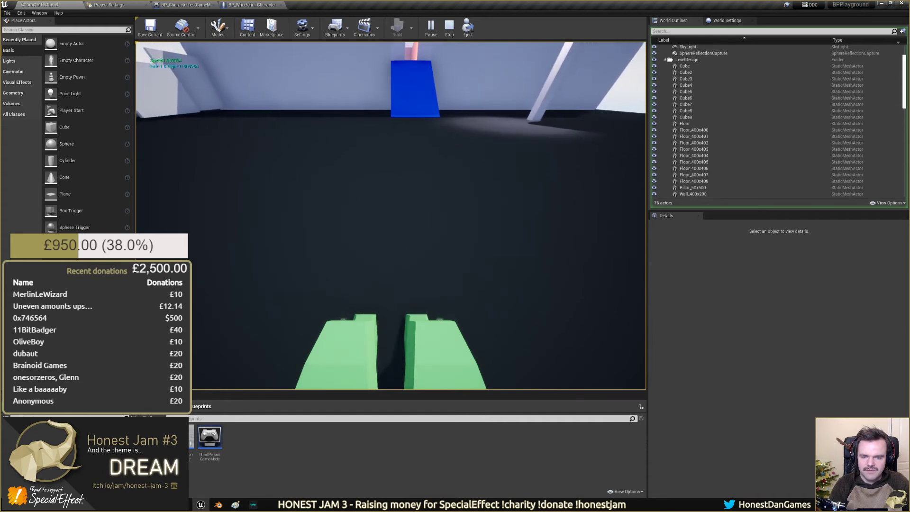
pyautogui.press('w')
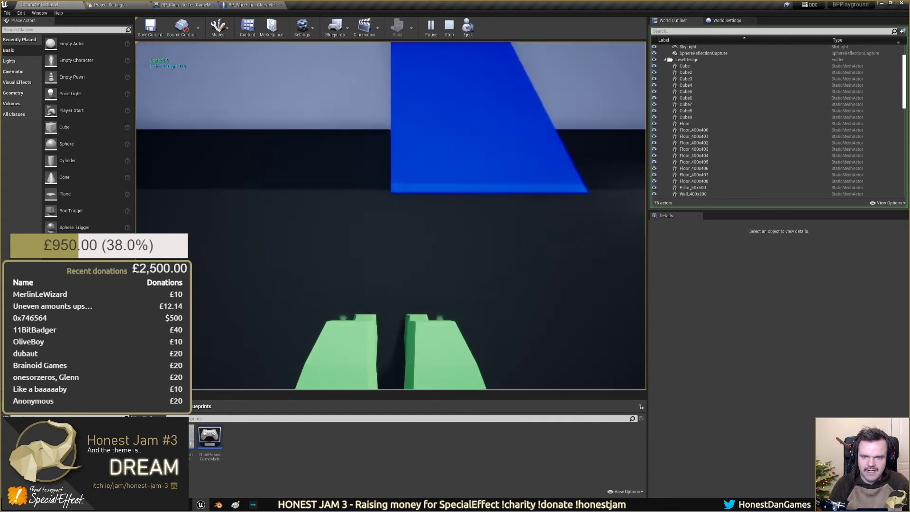
pyautogui.press('s')
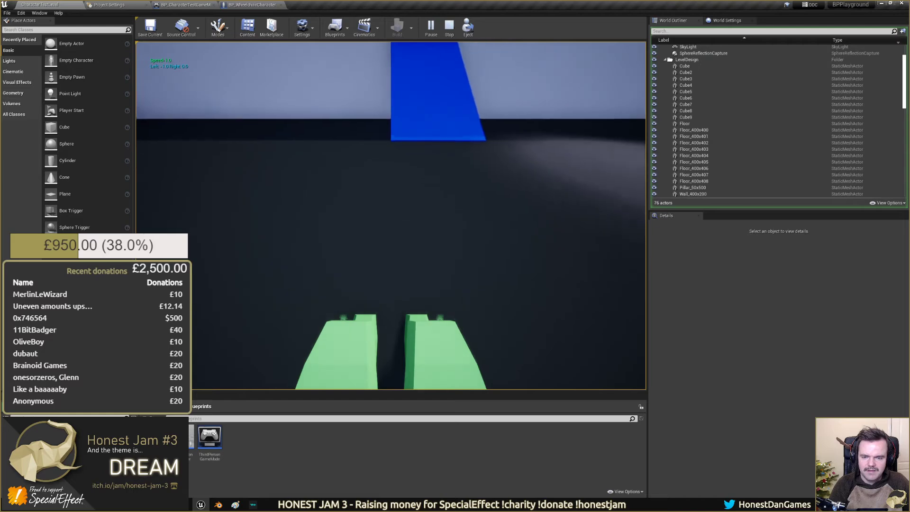
pyautogui.press('s')
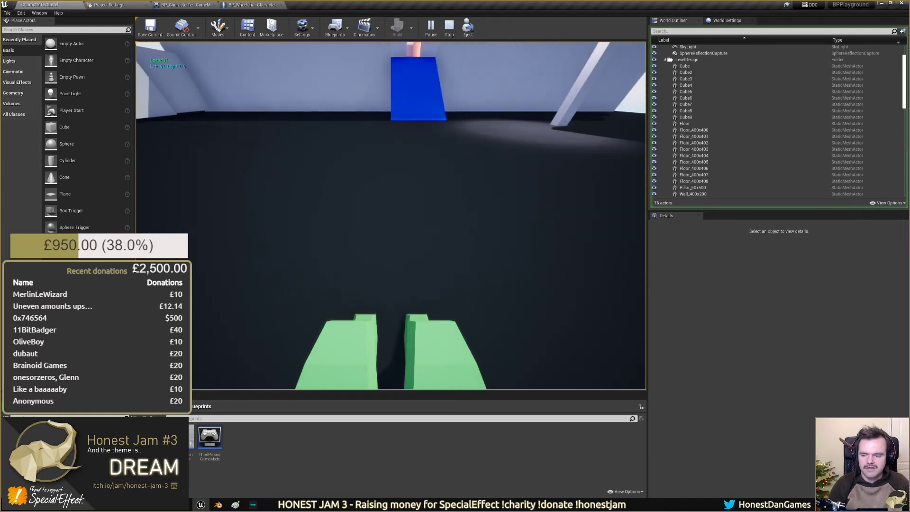
# Open the BP_WheelchairCharacter event graph and examine the wheel input nodes feeding Add Movement Input
pyautogui.hotkey('shift', 'F1')
pyautogui.click(251, 5)
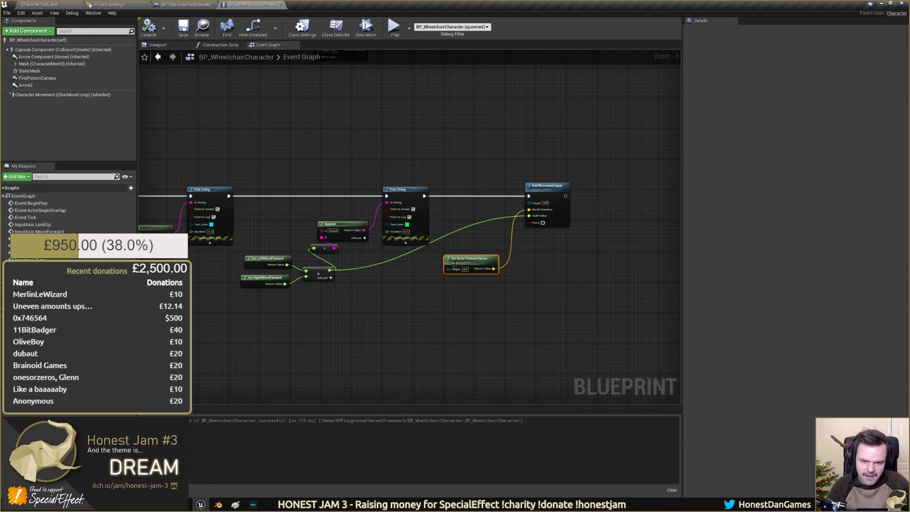
pyautogui.moveTo(393, 302); pyautogui.dragTo(441, 288, button='right')
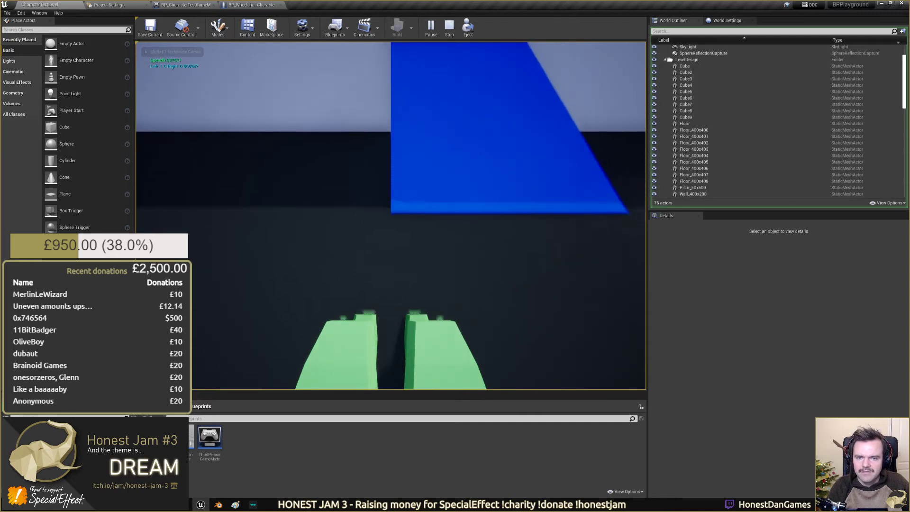
# Return to the running test level and repeatedly drive the wheelchair forward and backward to check its wheel inputs and speed
pyautogui.press('s')
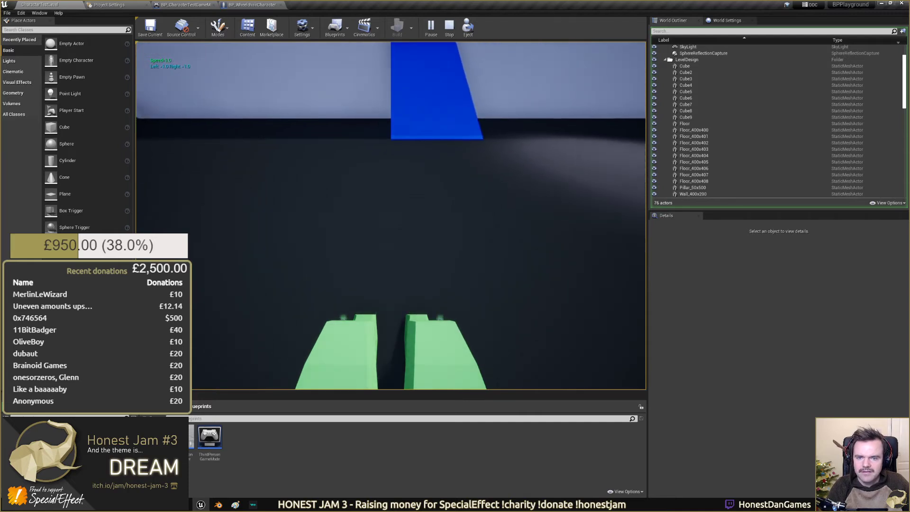
pyautogui.press('w')
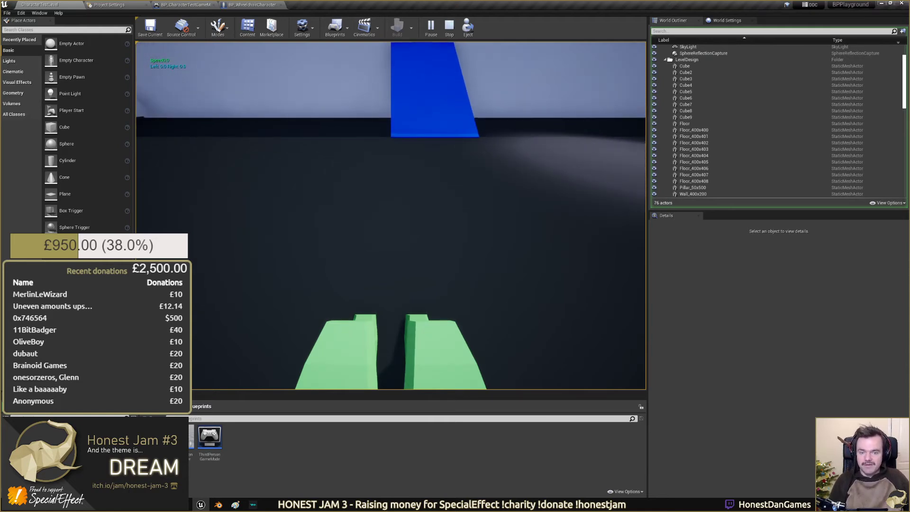
pyautogui.press('w')
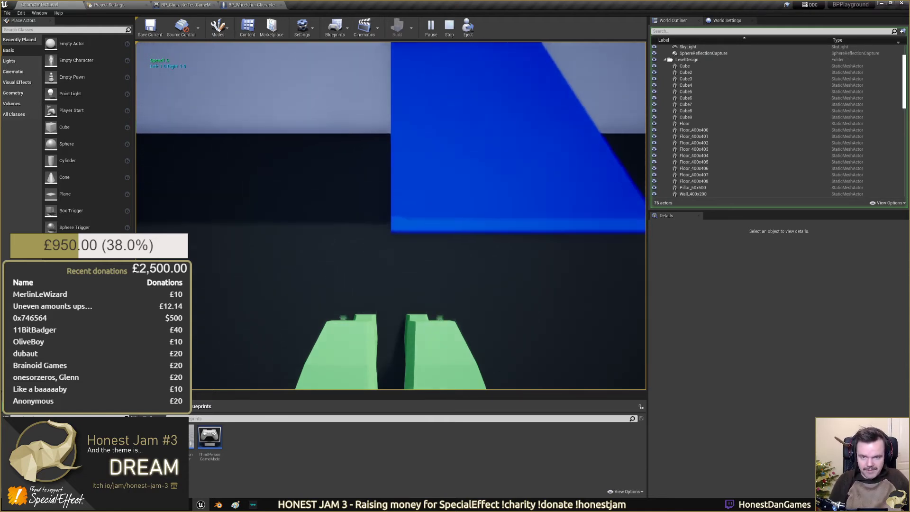
pyautogui.press('s')
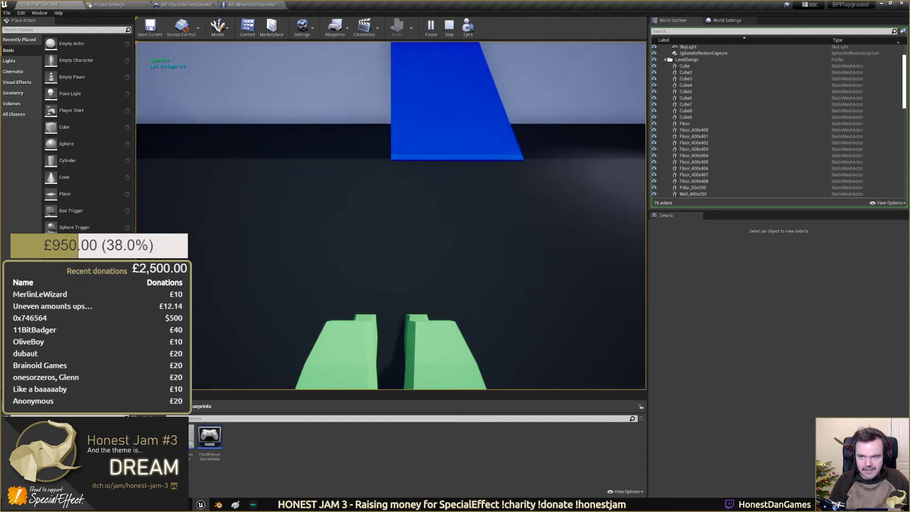
pyautogui.press('w')
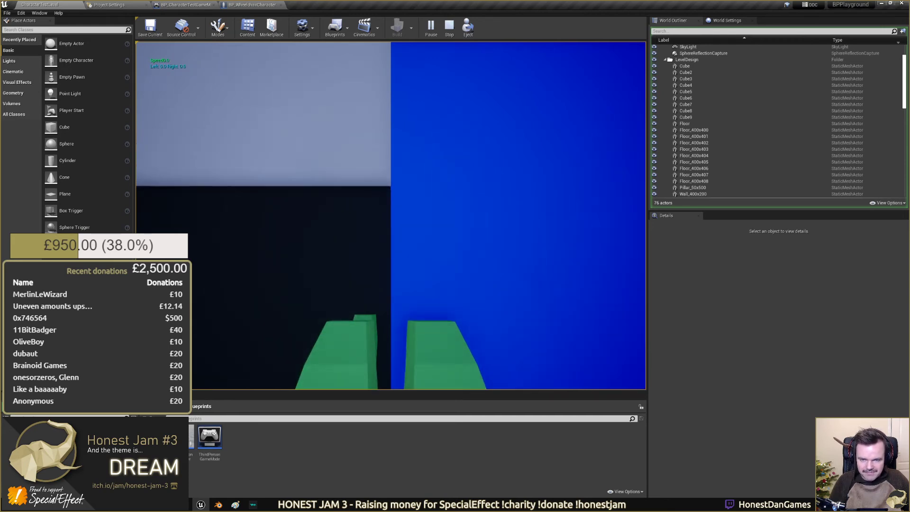
pyautogui.press('s')
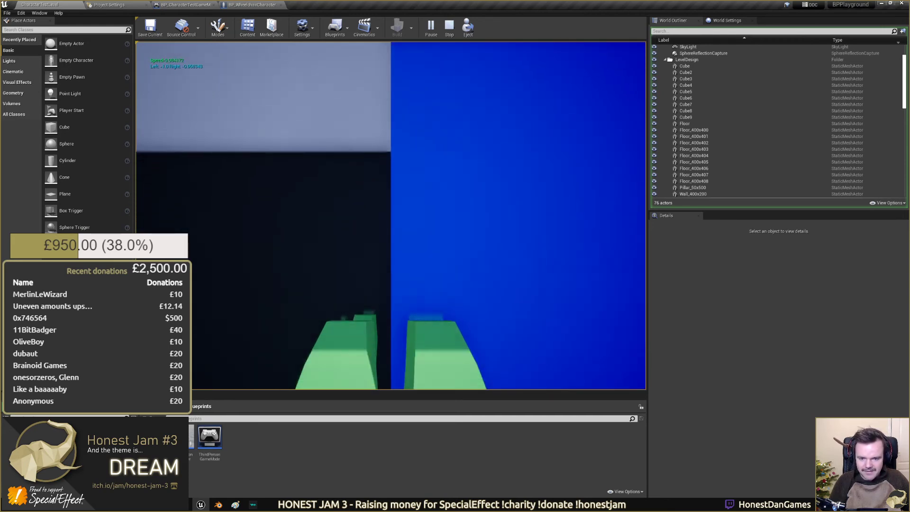
pyautogui.press('w')
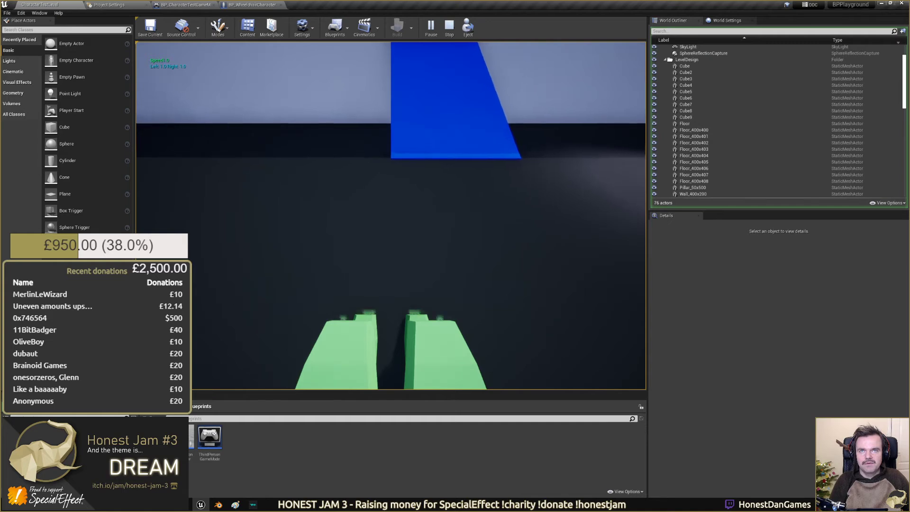
pyautogui.press('s')
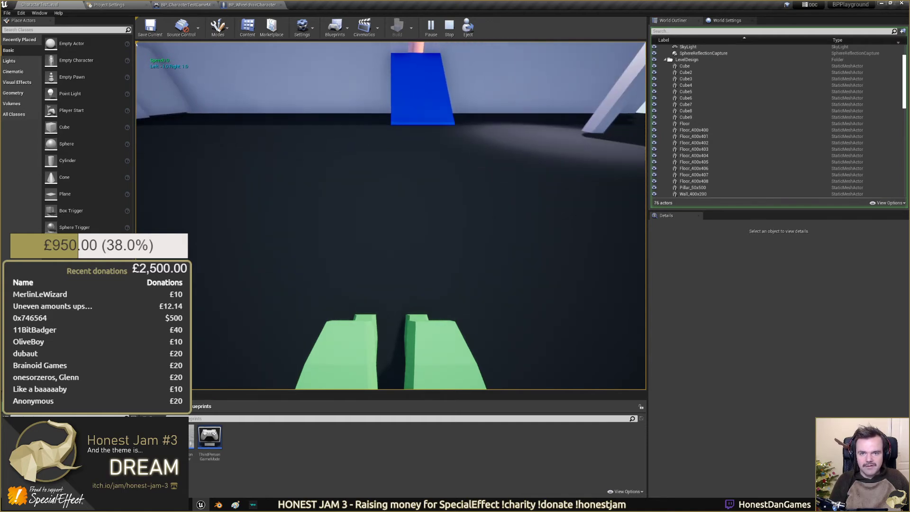
pyautogui.press('w')
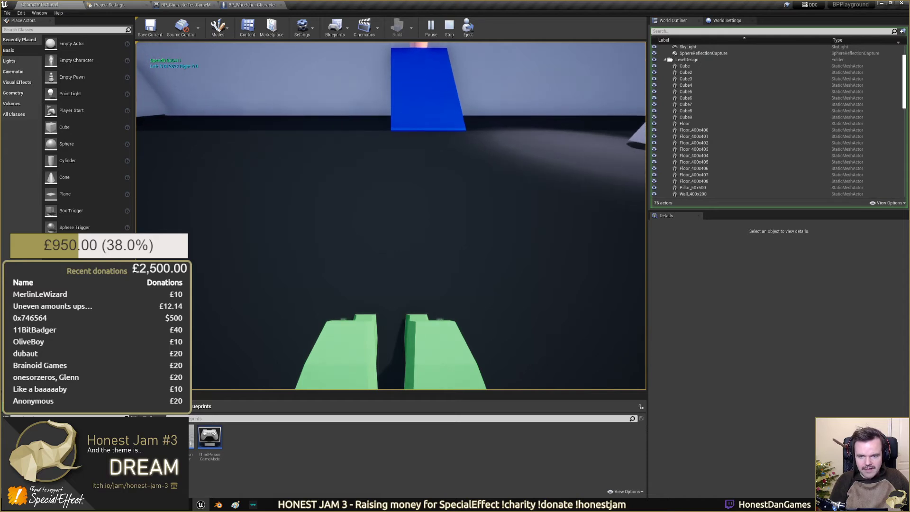
# Test-drive the wheelchair forward, backward and on single wheels while comparing its rotation and speed read-outs, and end the play session
pyautogui.press('s')
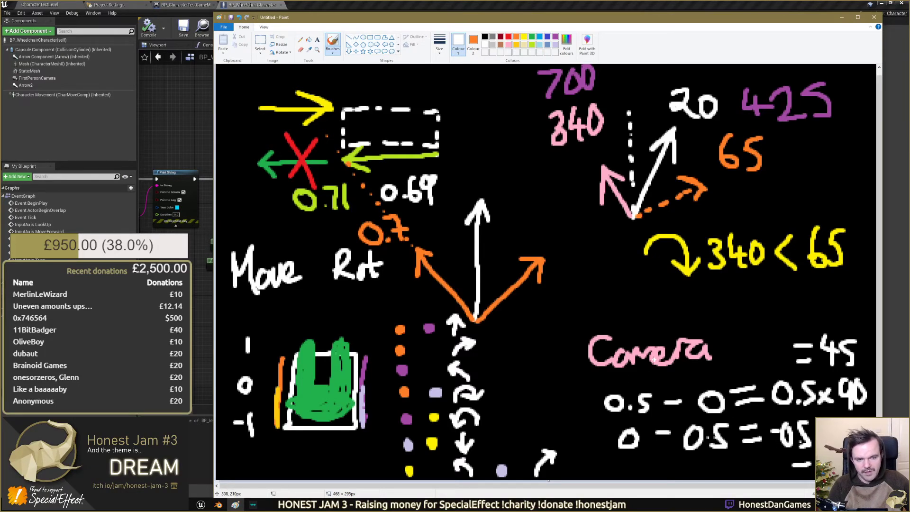
pyautogui.hotkey('alt', 'Tab')
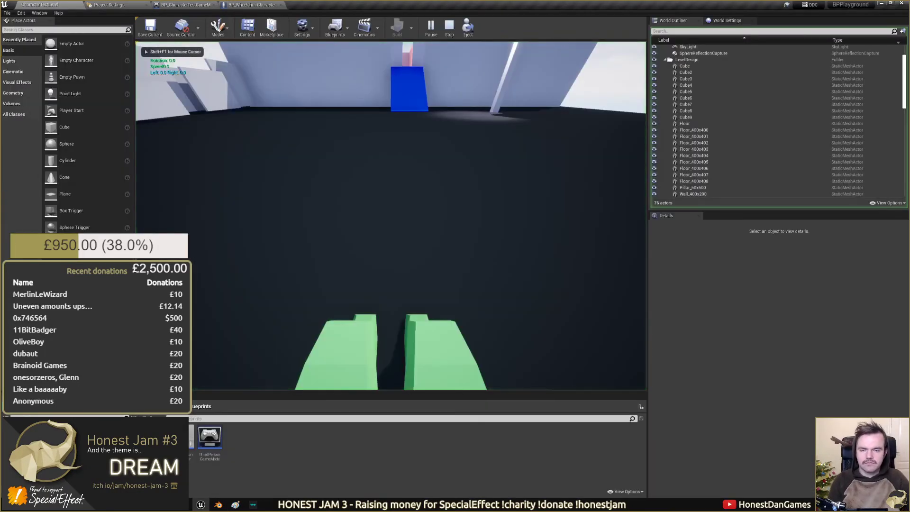
pyautogui.press('w')
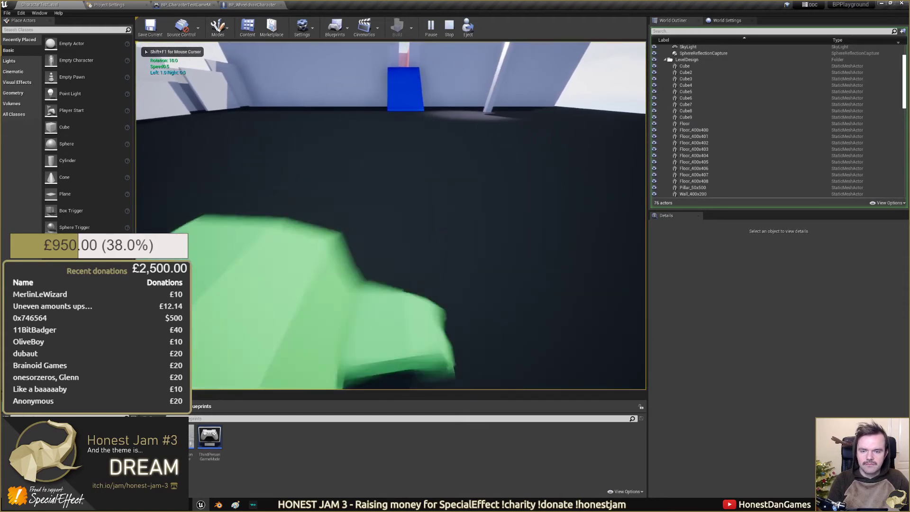
pyautogui.press('d')
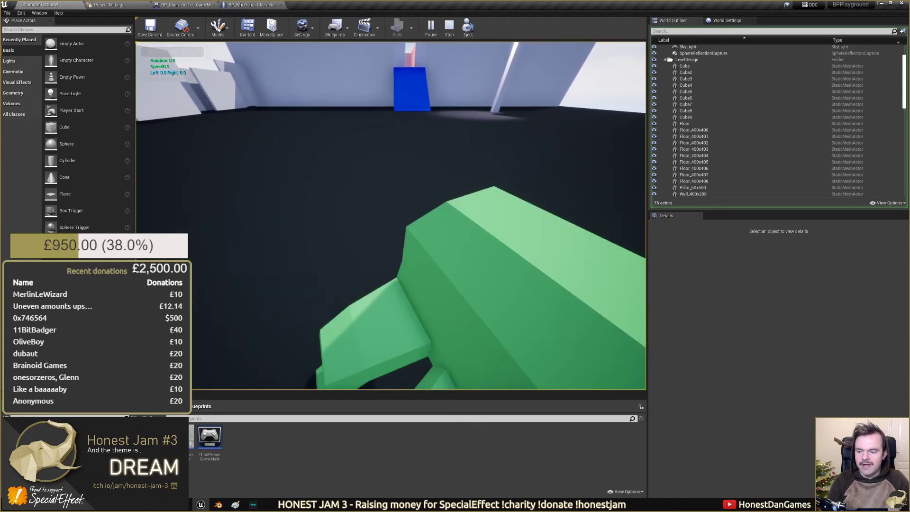
pyautogui.press('w')
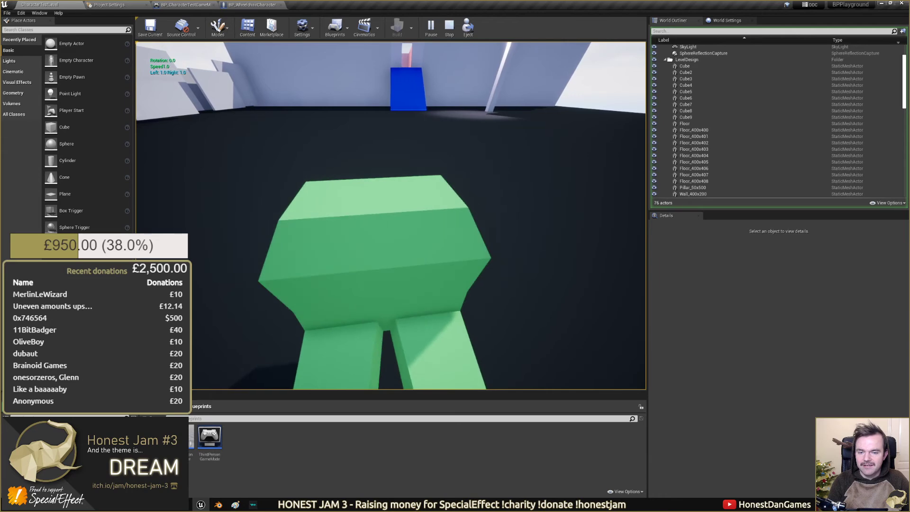
pyautogui.press('s')
pyautogui.press('d')
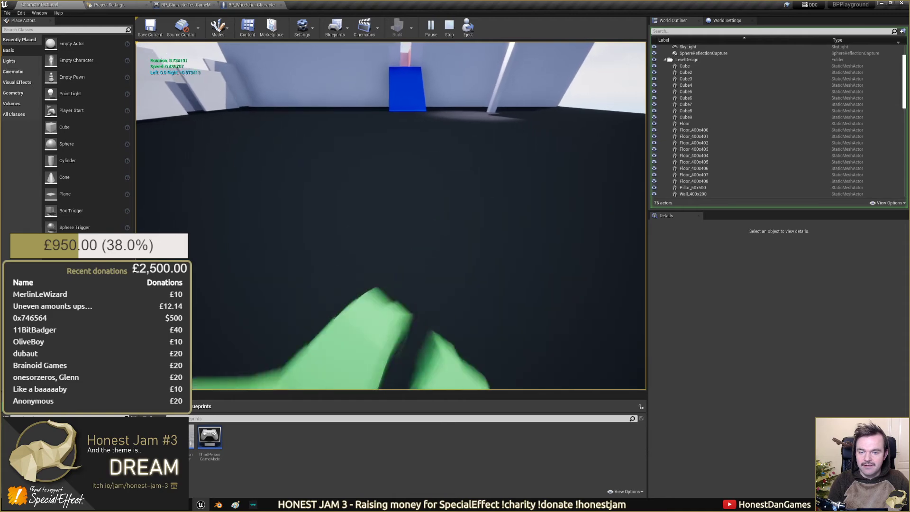
pyautogui.press('Escape')
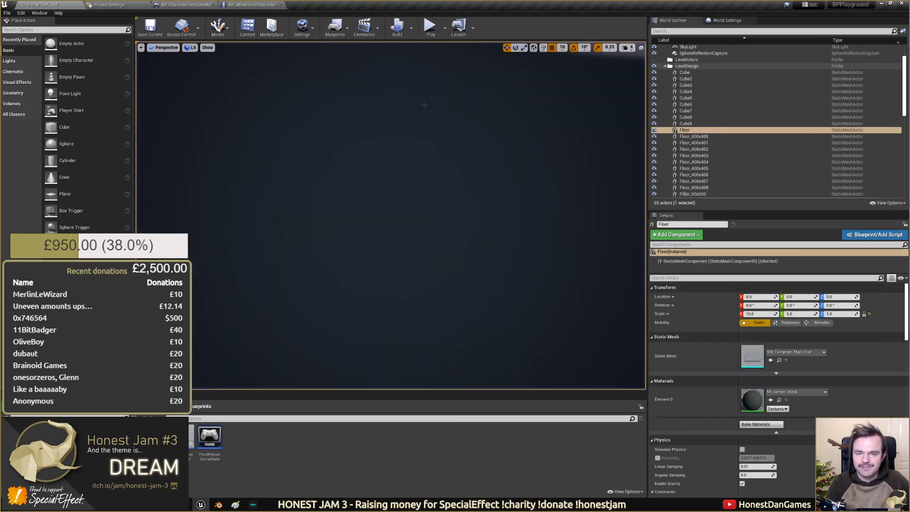
# Set the Rotation Scalar variable's default value to 1.0 in BP_WheelchairCharacter and save the blueprint
pyautogui.click(264, 4)
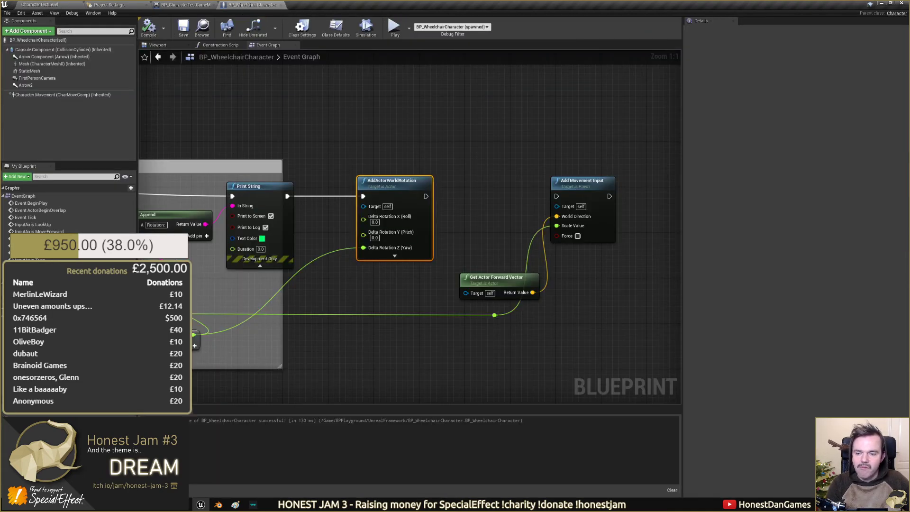
pyautogui.moveTo(154, 347); pyautogui.dragTo(385, 298, button='right')
pyautogui.click(325, 304)
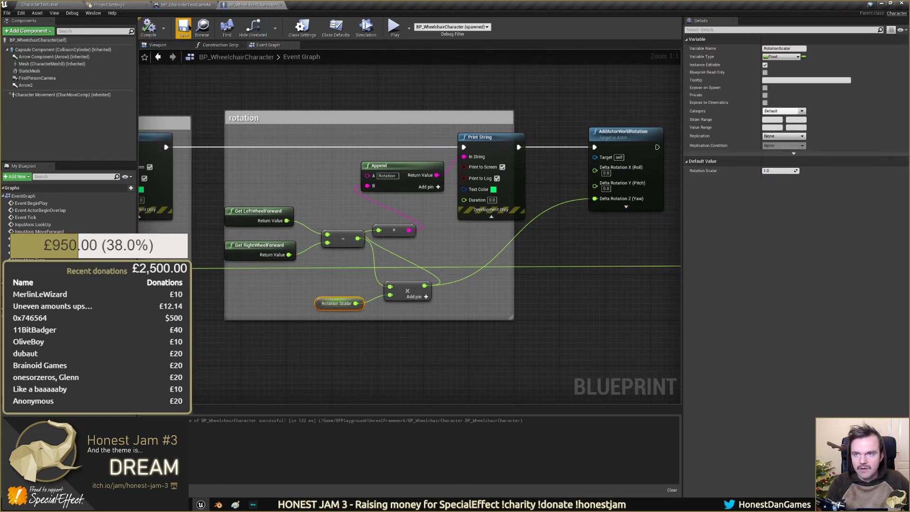
# Play-test the wheelchair's turning with single wheels and with both wheels driven in opposite directions, and end the session
pyautogui.click(394, 27)
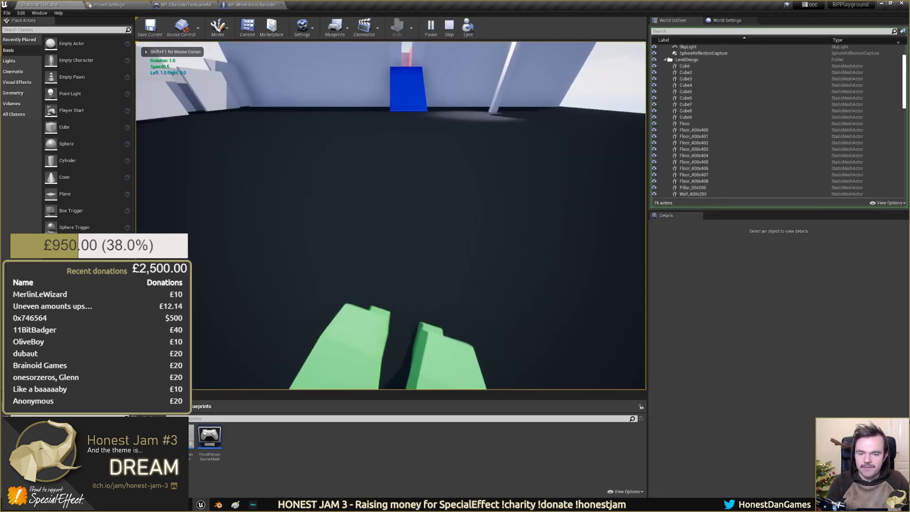
pyautogui.press('d')
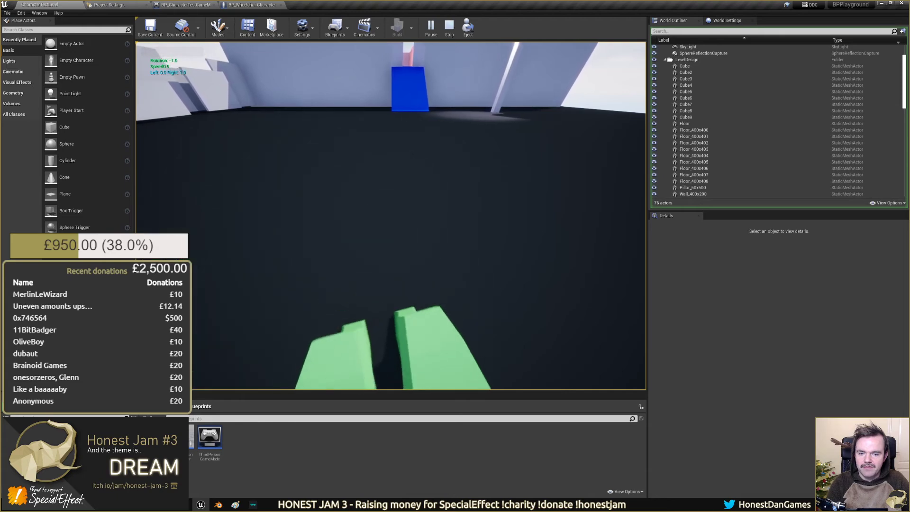
pyautogui.press('a')
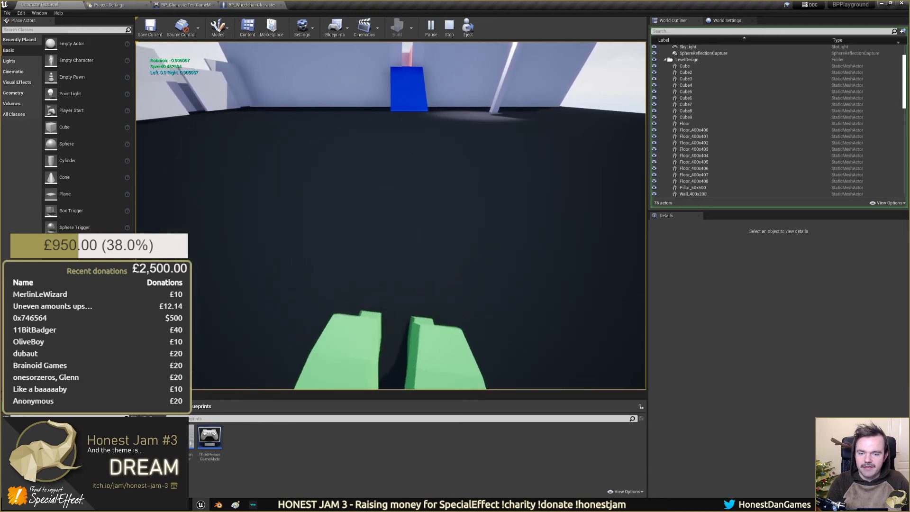
pyautogui.press('e')
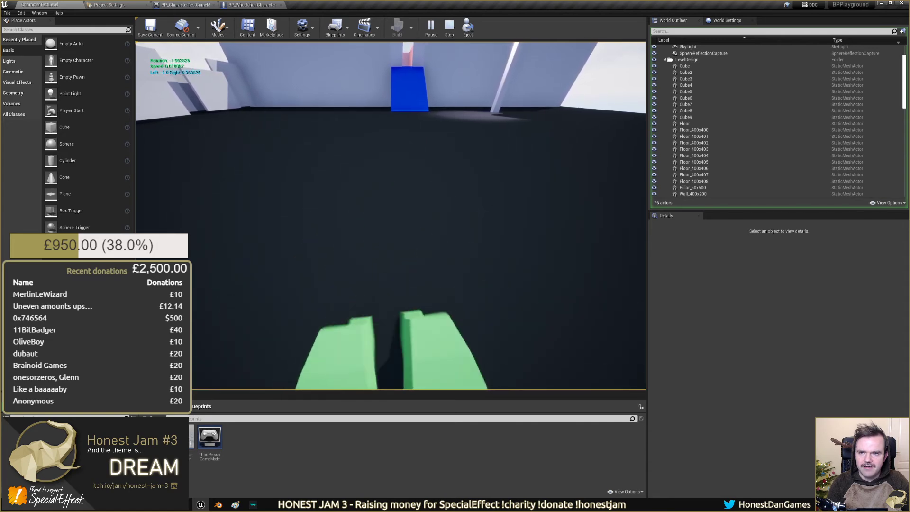
pyautogui.press('q')
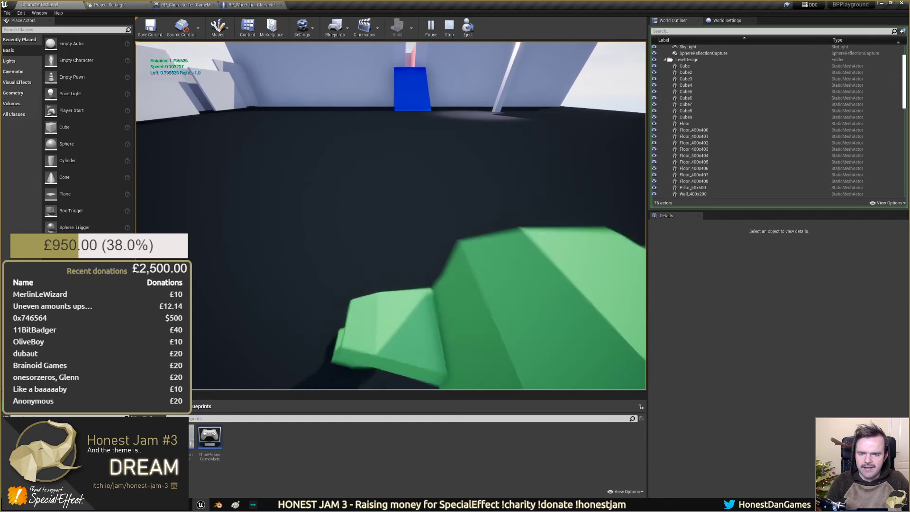
pyautogui.press('e')
pyautogui.press('q')
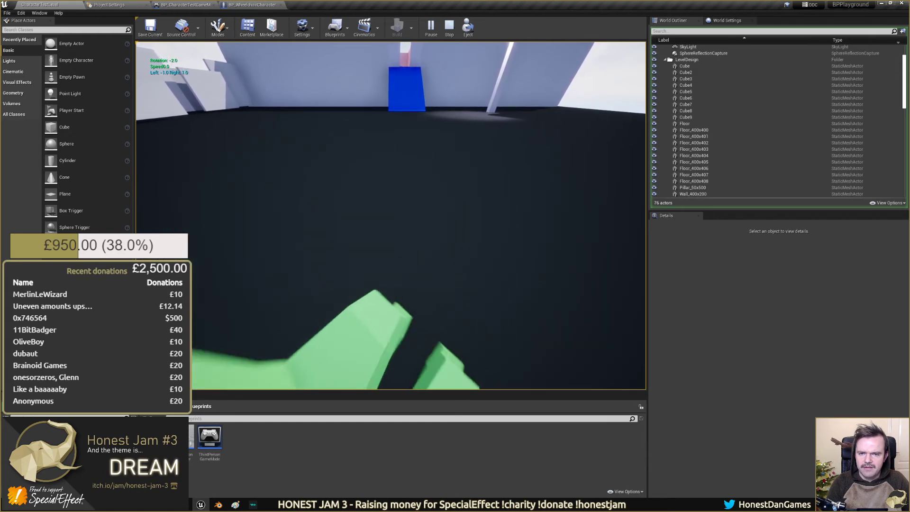
pyautogui.press('e')
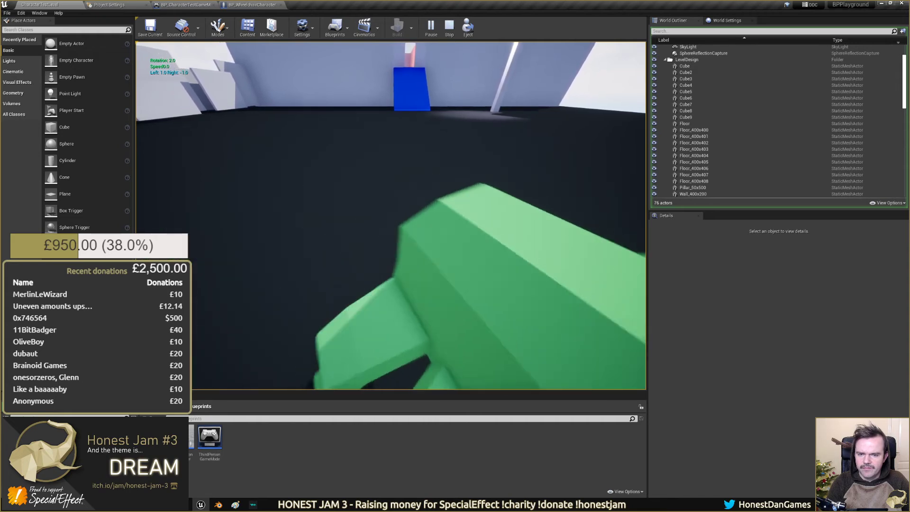
pyautogui.press('w')
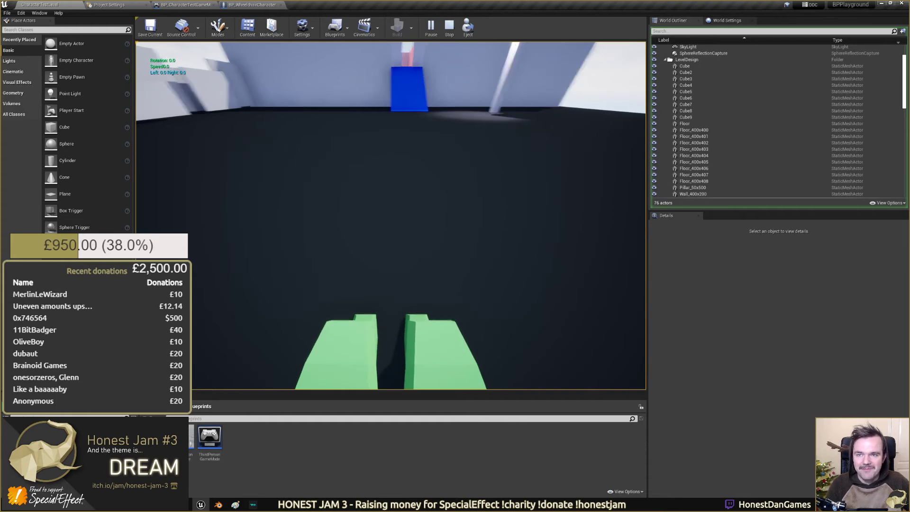
pyautogui.press('Escape')
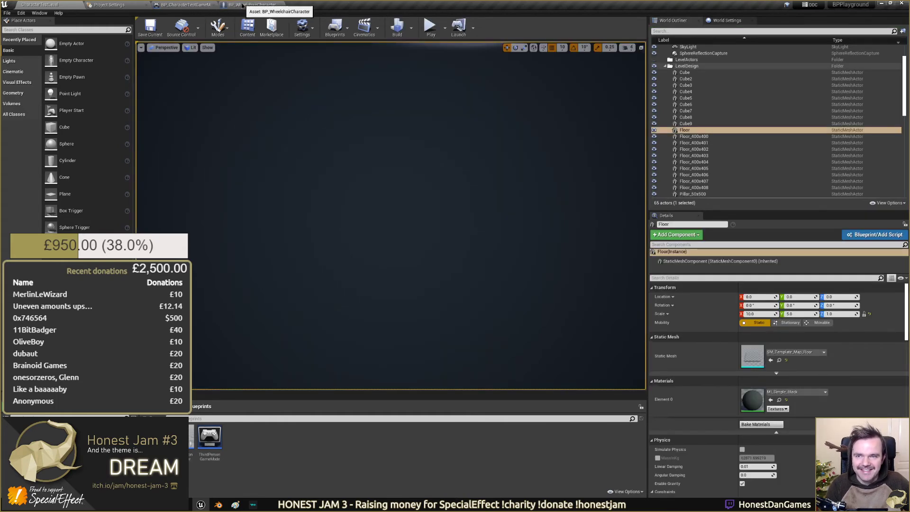
# Wire the HorizontalLook multiply result into SetRelativeRotation's New Rotation Z (Yaw) in BP_WheelchairCharacter and save the blueprint
pyautogui.click(243, 5)
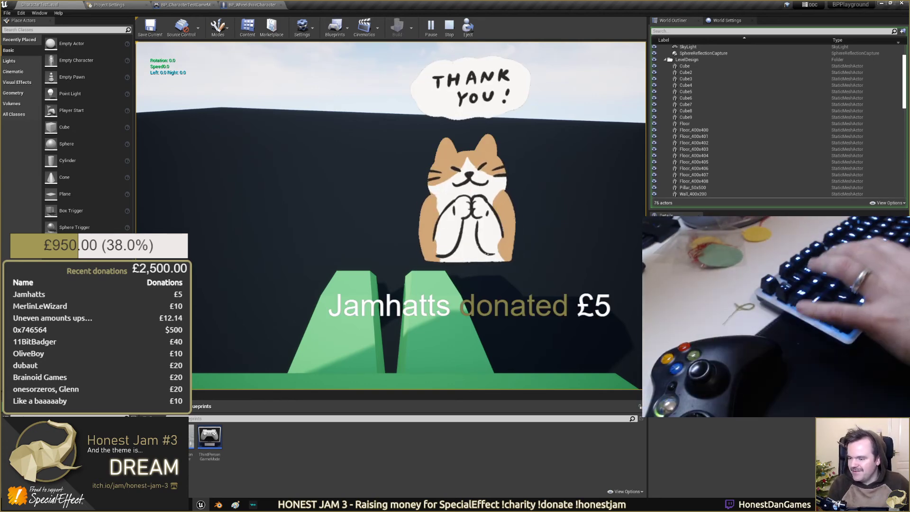
pyautogui.hotkey('shift', 'F1')
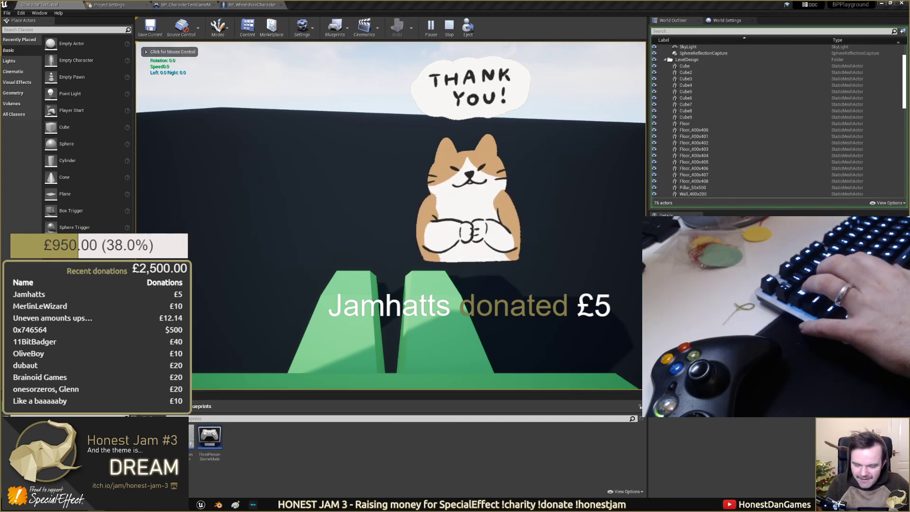
pyautogui.moveTo(340, 293); pyautogui.dragTo(386, 313)
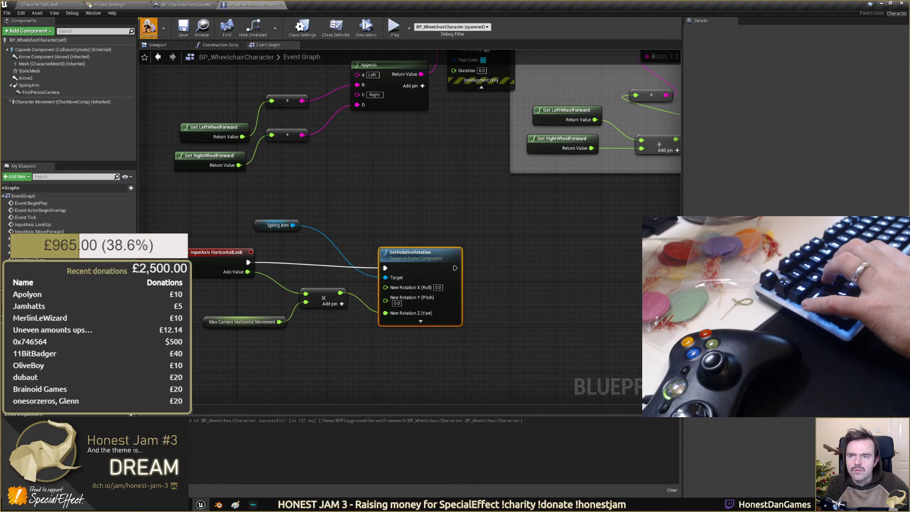
pyautogui.click(188, 26)
# Check BP_CharacterTestGameMode's class defaults and start a play session in CharacterTestLevel
pyautogui.click(47, 5)
pyautogui.click(196, 5)
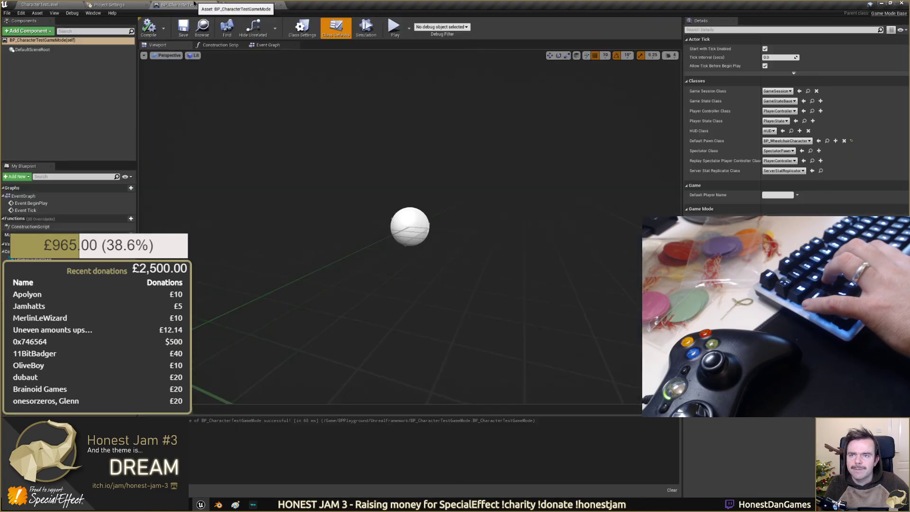
pyautogui.click(259, 7)
pyautogui.click(185, 4)
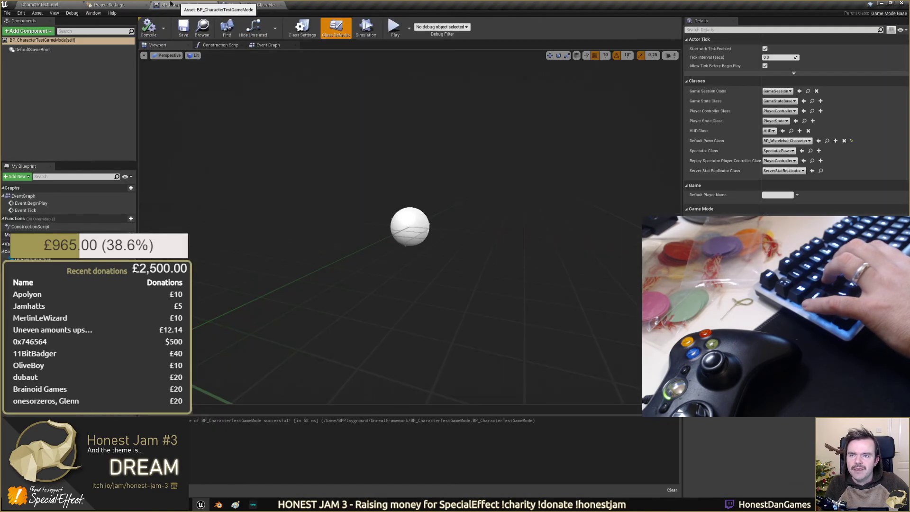
pyautogui.click(65, 6)
pyautogui.click(430, 27)
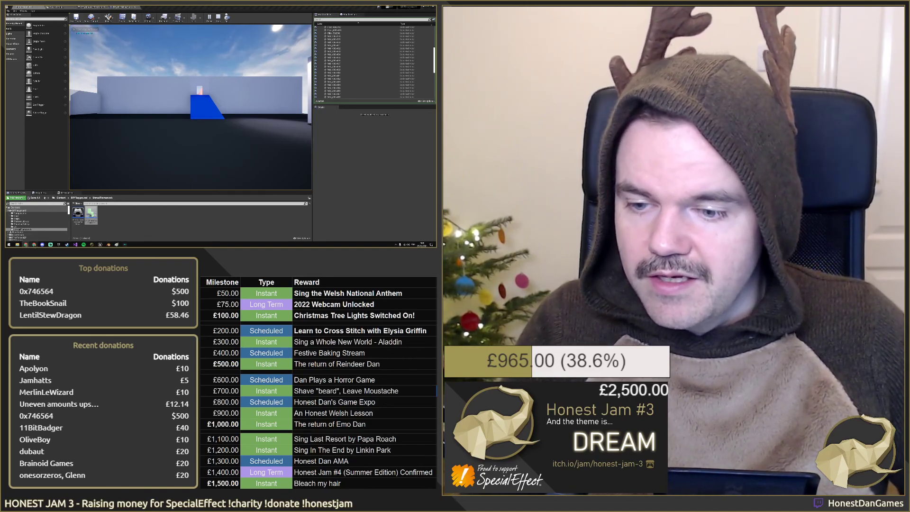
# Switch to the Charity 2021 spreadsheet, review the subs and donations log, and open the sheet of milestone rewards
pyautogui.hotkey('alt', 'Tab')
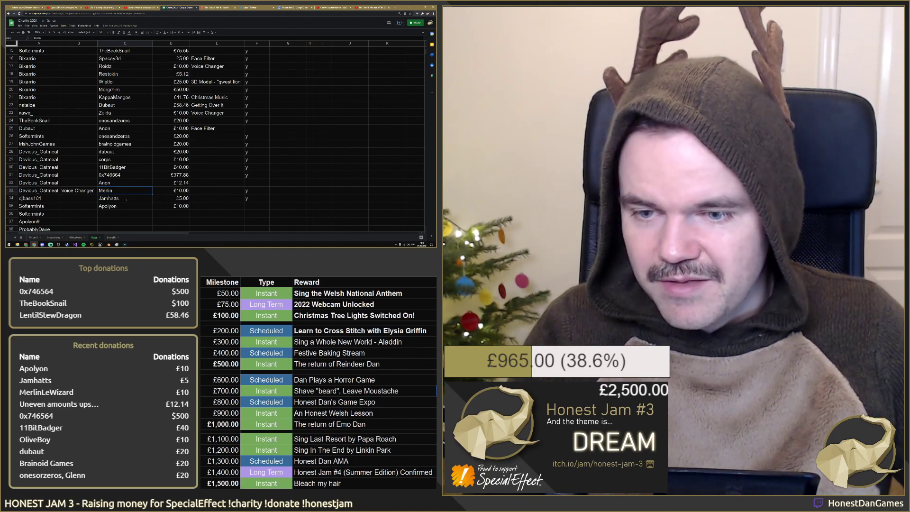
pyautogui.scroll(-3, 215, 138)
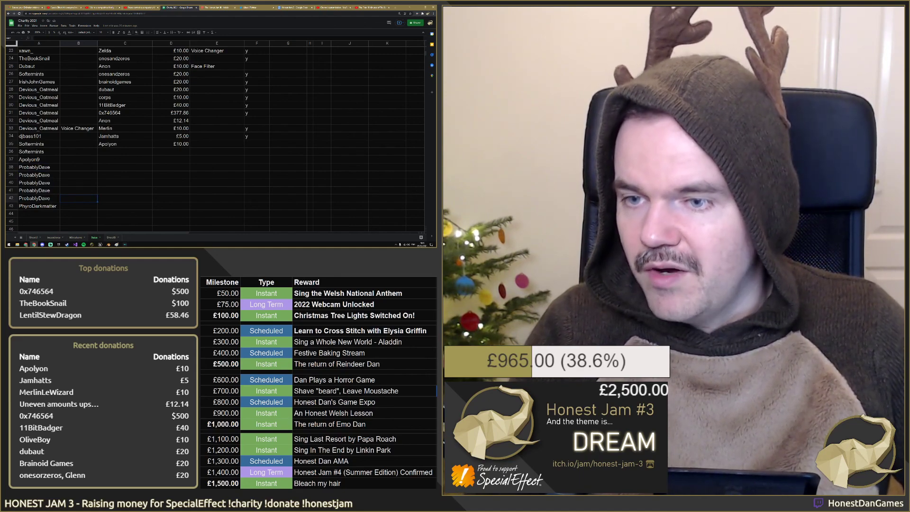
pyautogui.scroll(8, 203, 176)
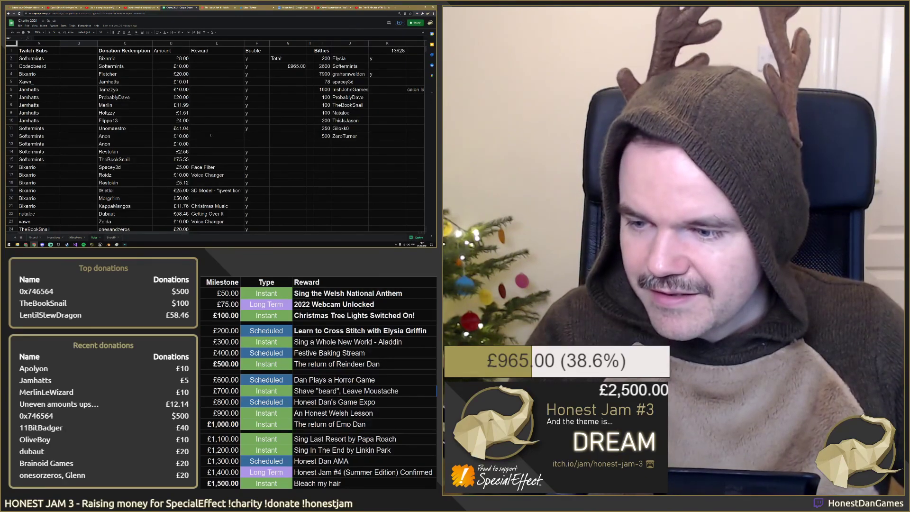
pyautogui.scroll(-4, 211, 136)
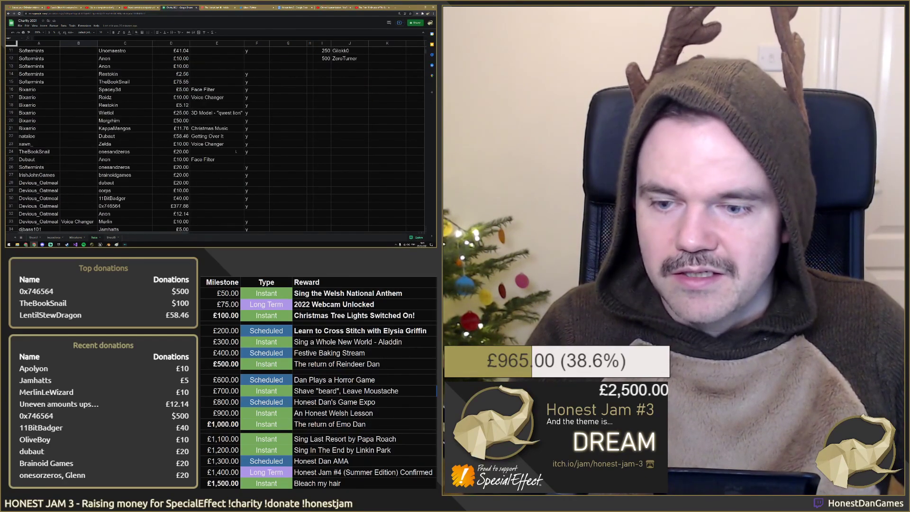
pyautogui.scroll(4, 235, 152)
pyautogui.click(78, 238)
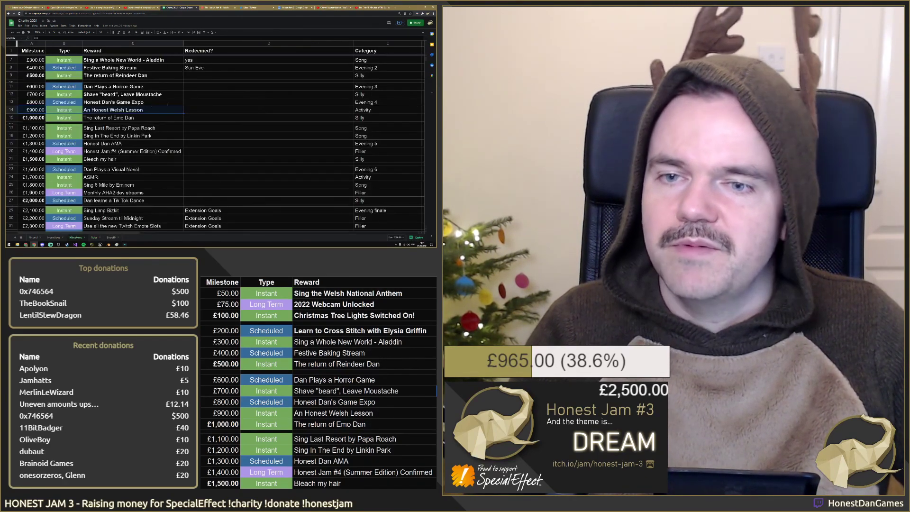